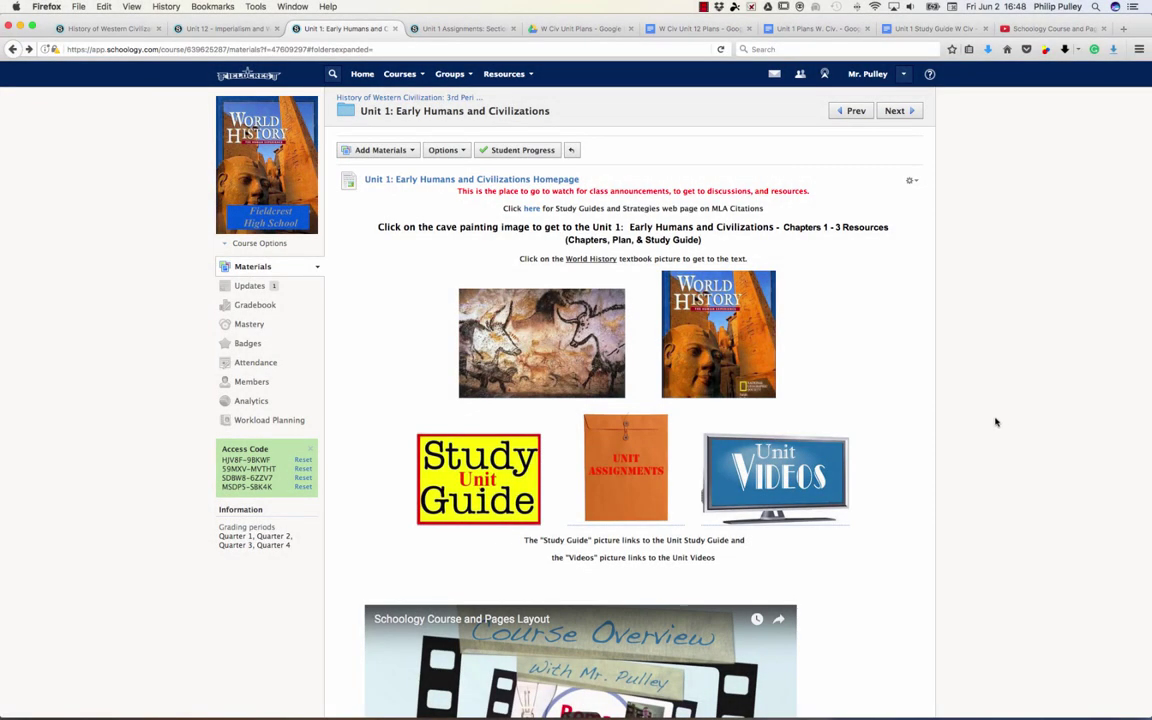
- Open the Unit 1 homepage item for editing from its gear menu
scroll(895, 430, "down", 3)
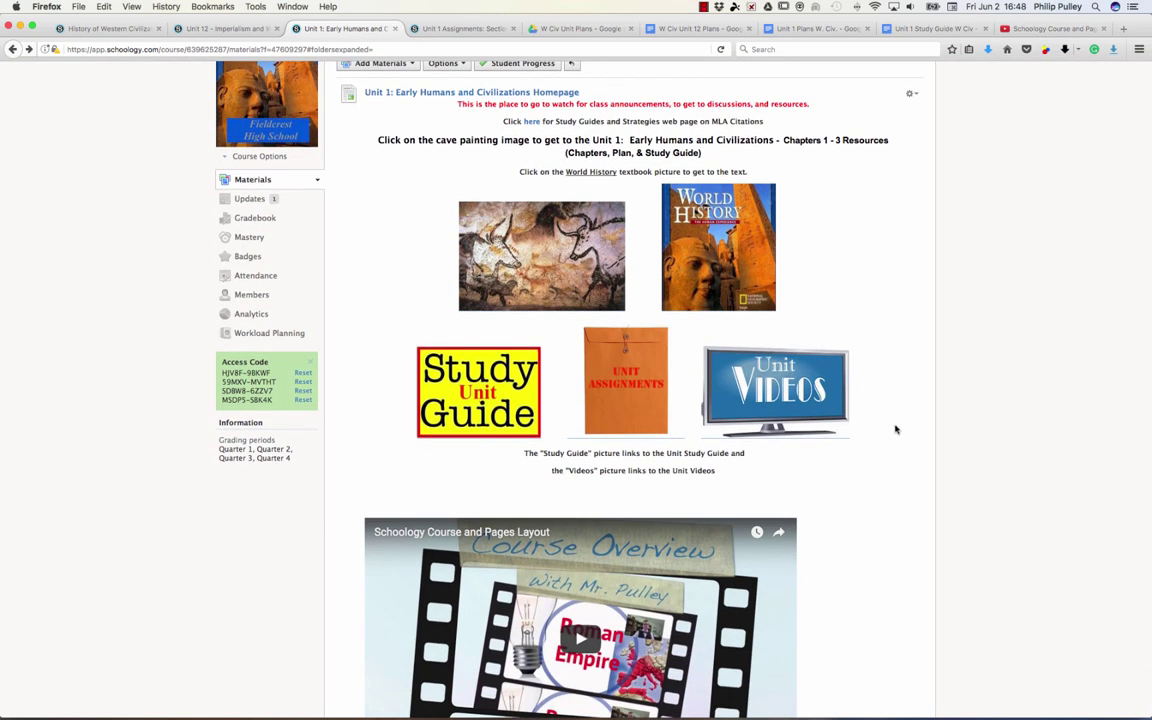
scroll(895, 430, "down", 3)
scroll(895, 430, "up", 2)
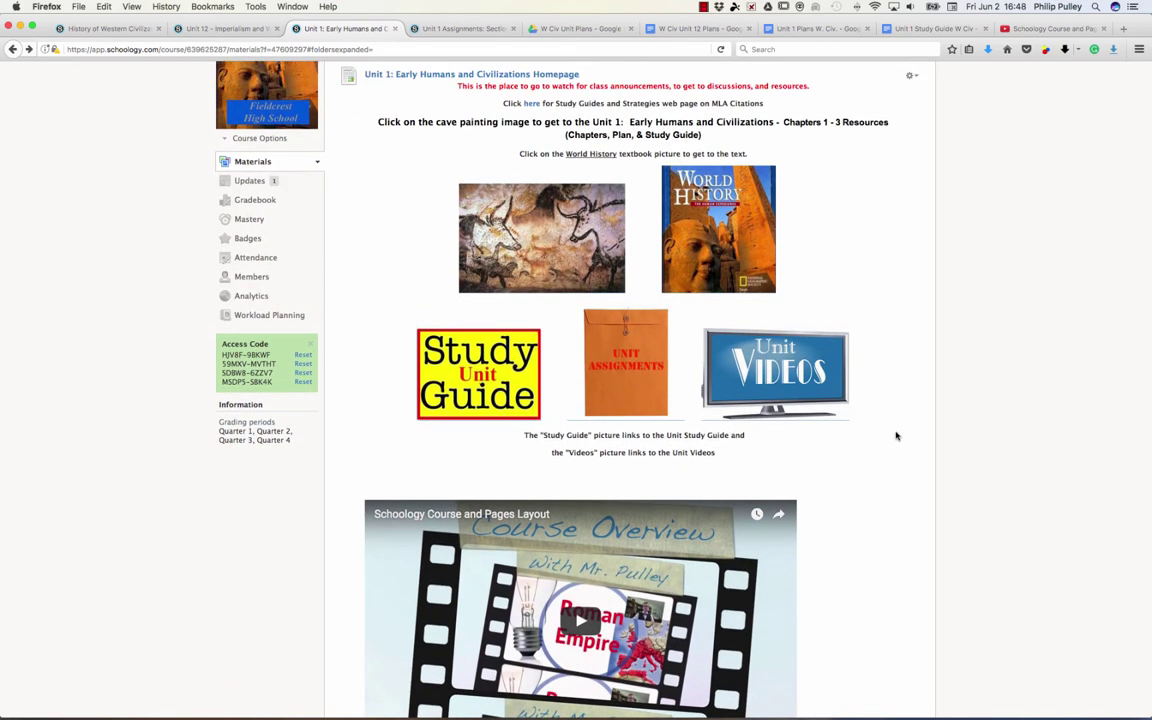
scroll(841, 505, "down", 3)
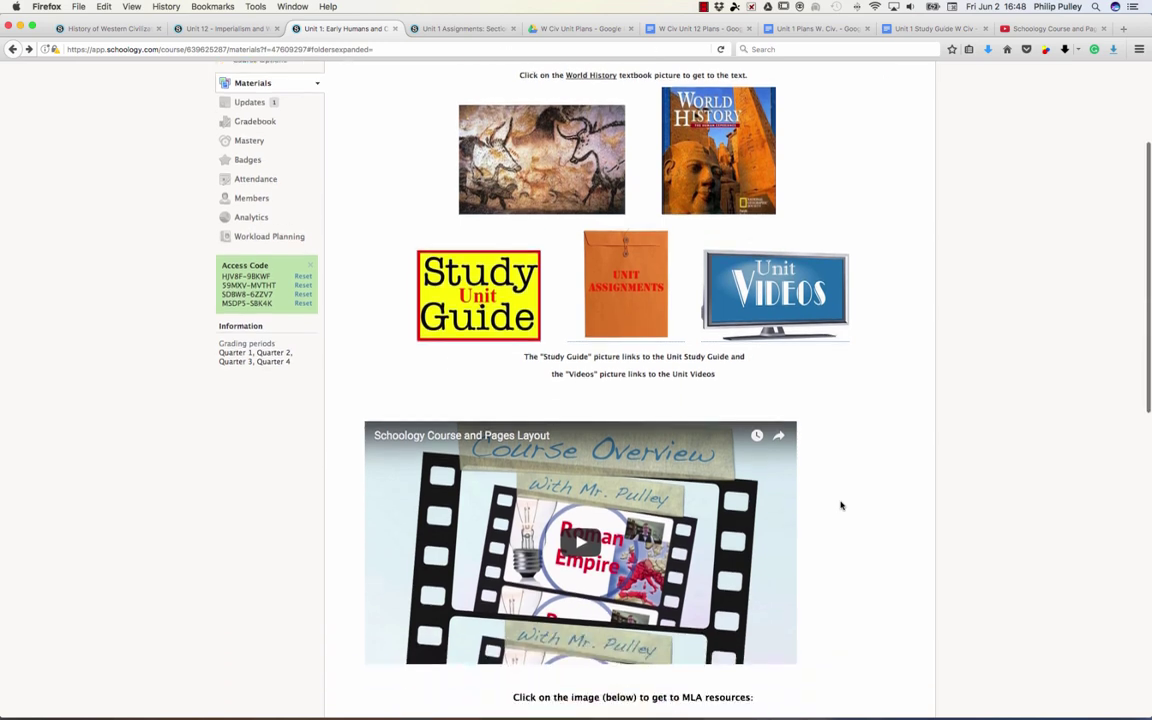
scroll(850, 453, "up", 5)
left_click(911, 181)
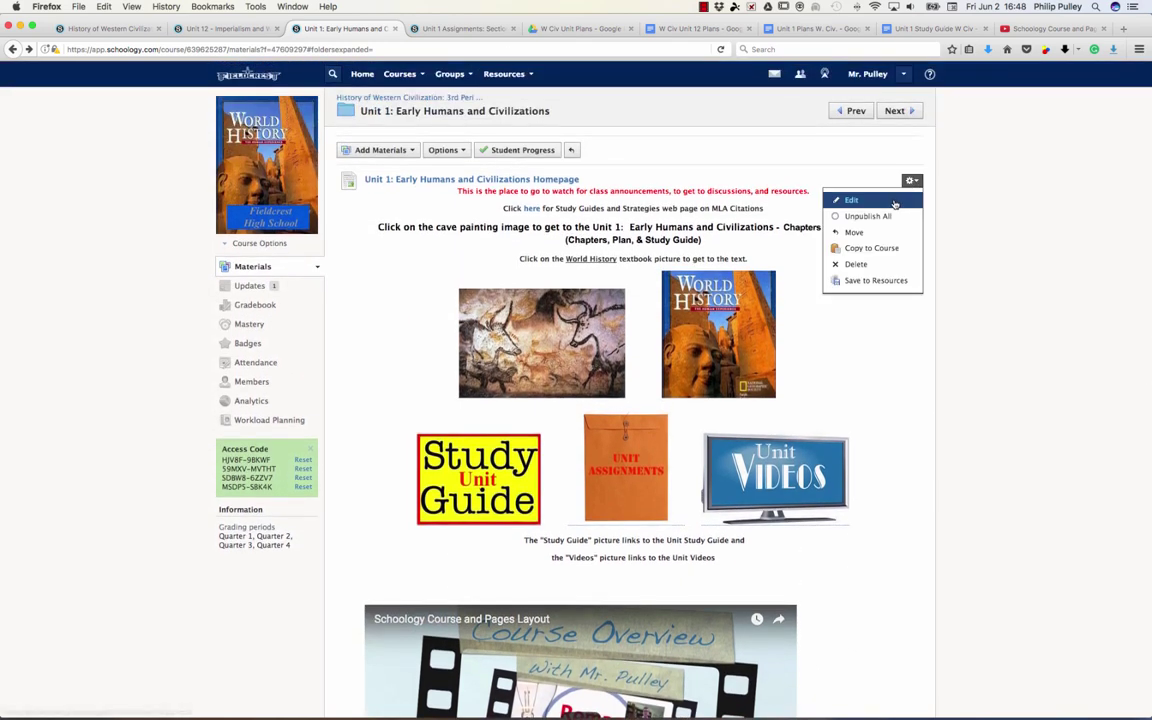
left_click(897, 203)
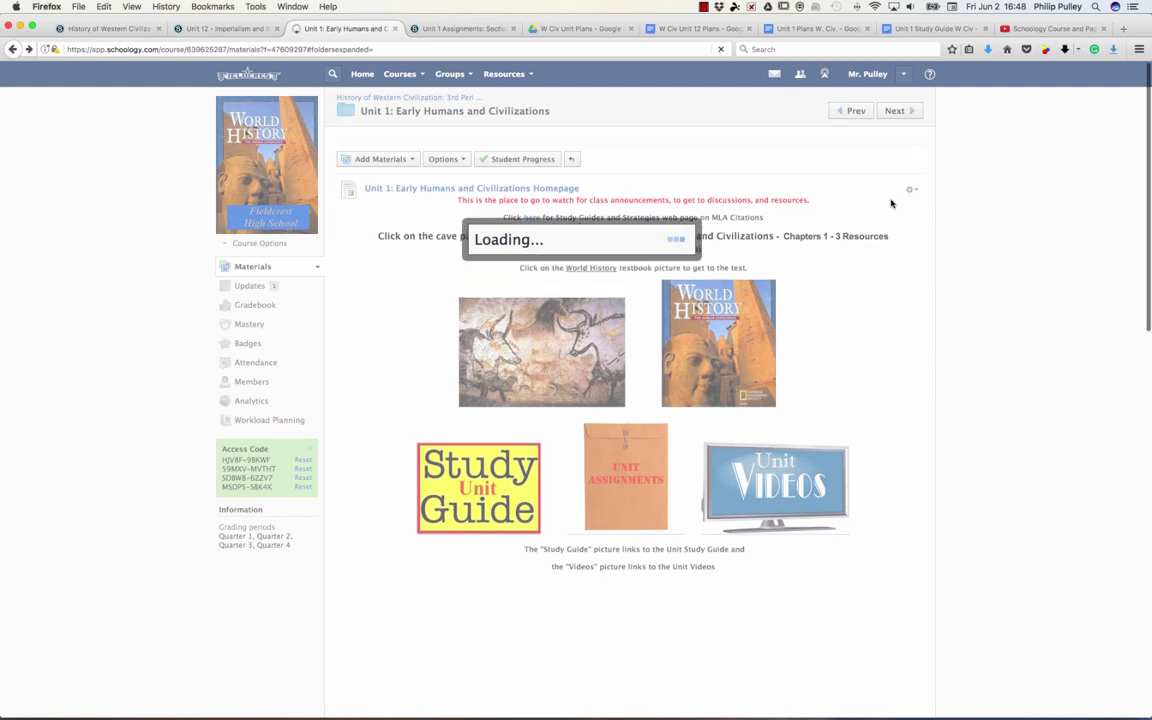
- Delete the old yellow embedded box and put the cursor on the emptied line
scroll(638, 365, "down", 5)
scroll(638, 365, "down", 5)
scroll(638, 360, "up", 4)
scroll(638, 358, "up", 2)
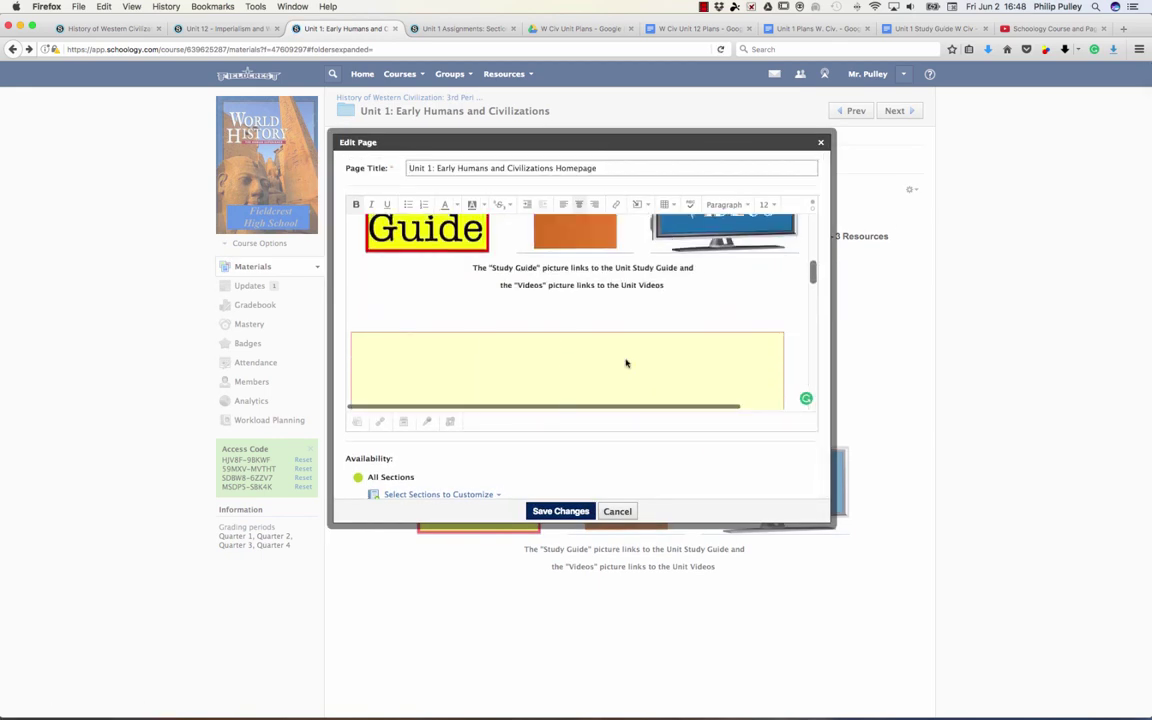
left_click(463, 347)
left_click(386, 345)
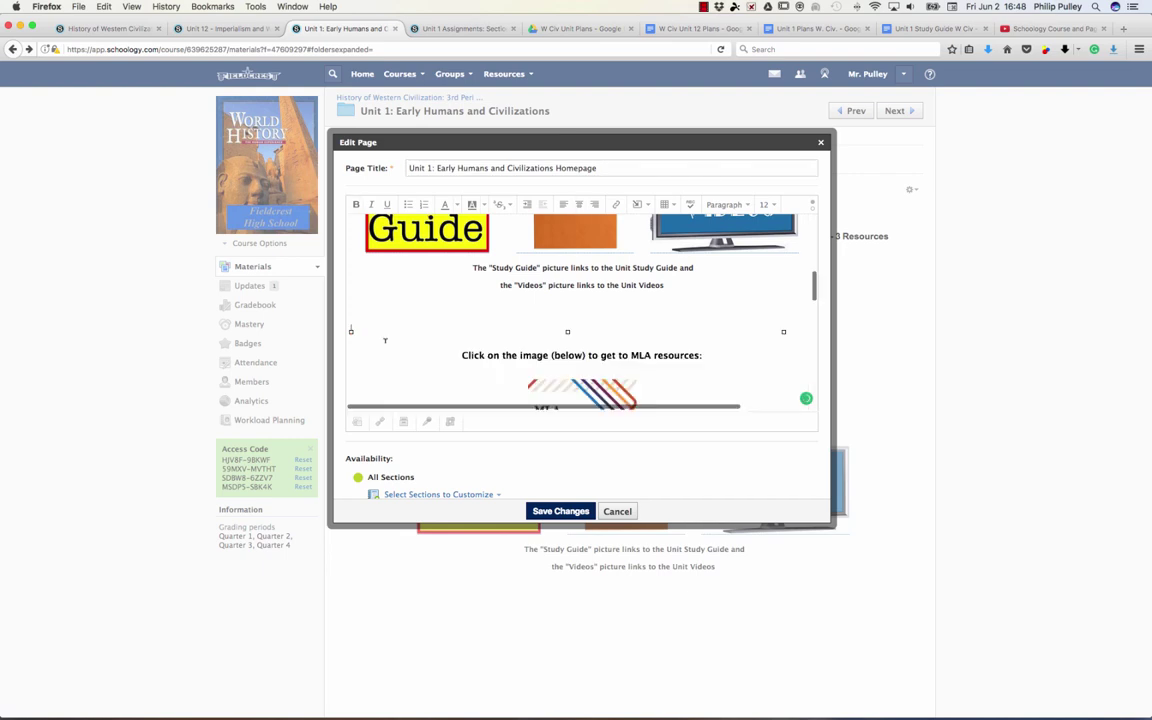
left_click(570, 309)
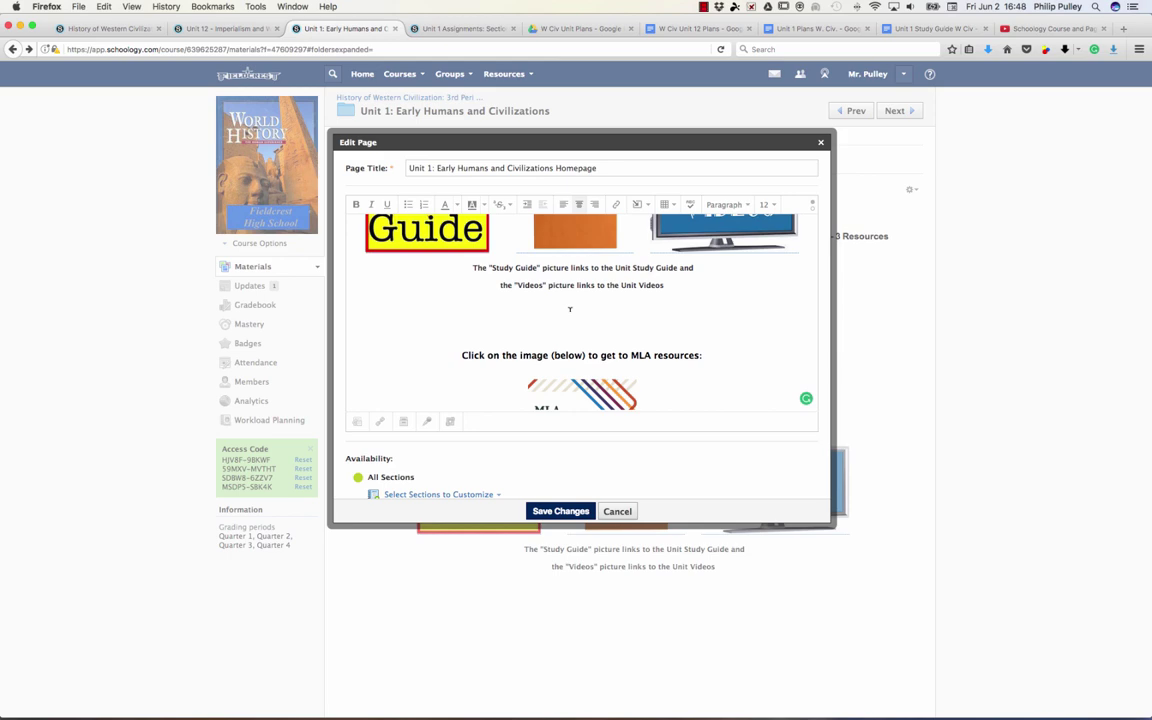
- Open the Publish to the web dialog for the Unit 1 Plans W. Civ. document
left_click(845, 32)
scroll(505, 407, "down", 5)
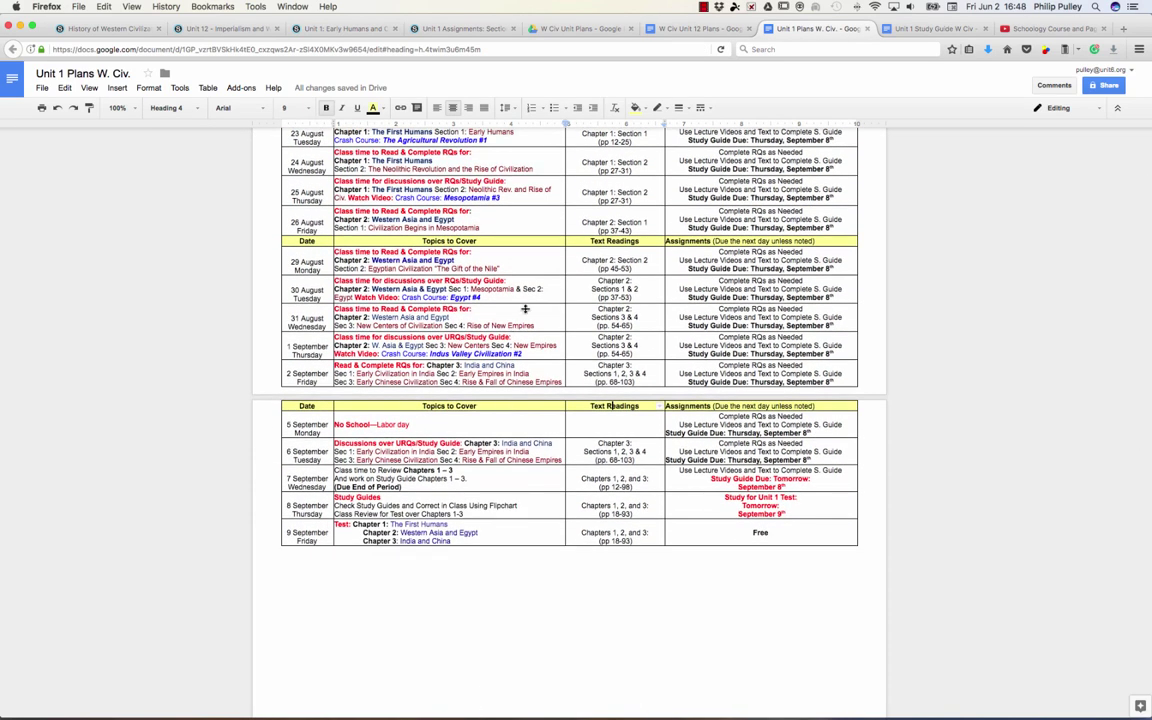
scroll(511, 333, "up", 5)
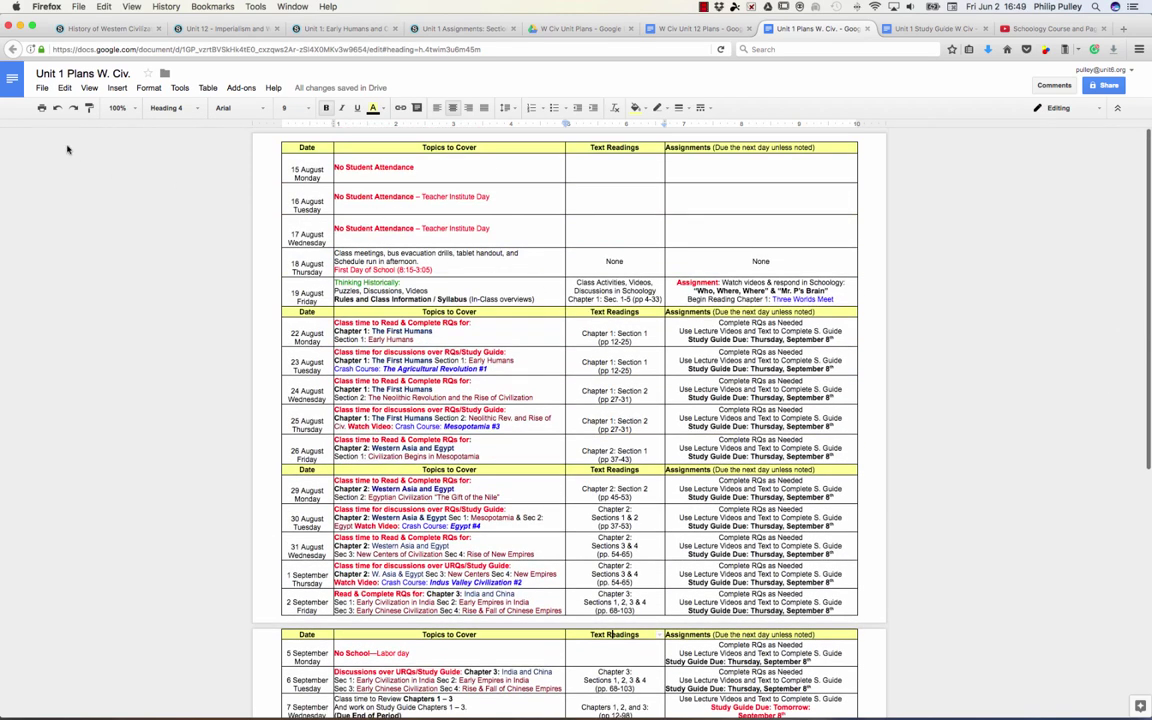
left_click(43, 89)
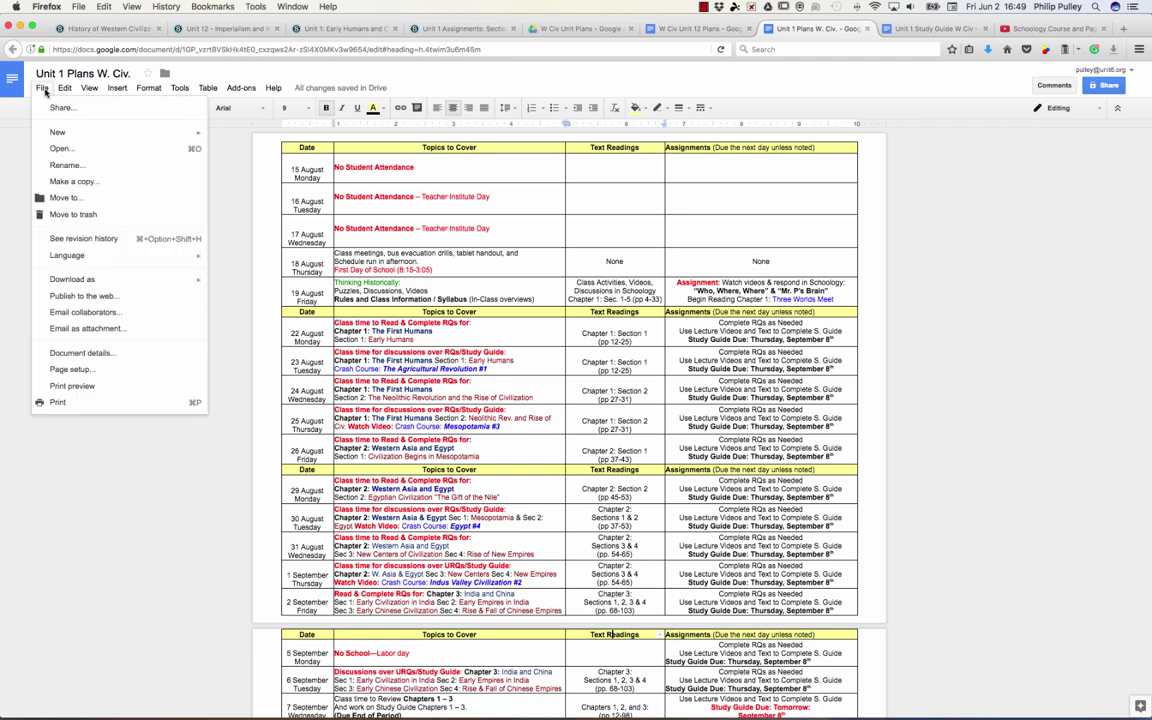
left_click(63, 297)
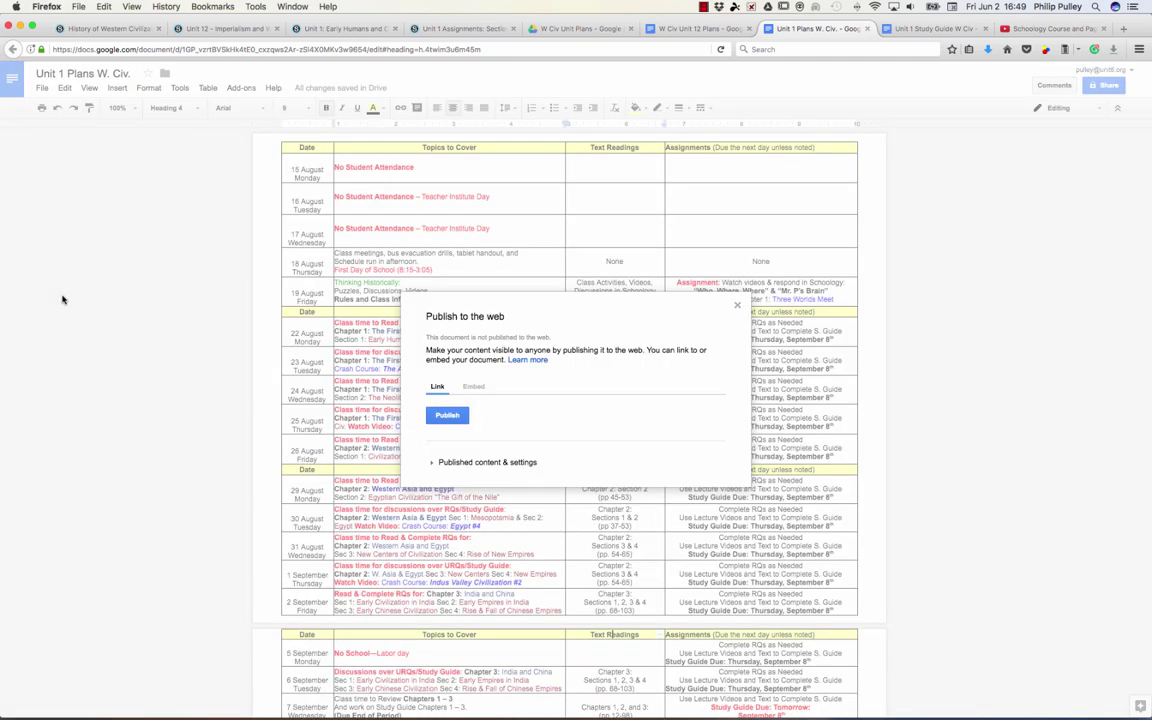
- Publish the document, confirm, and select the iframe code on the Embed tab
left_click(474, 389)
left_click(459, 414)
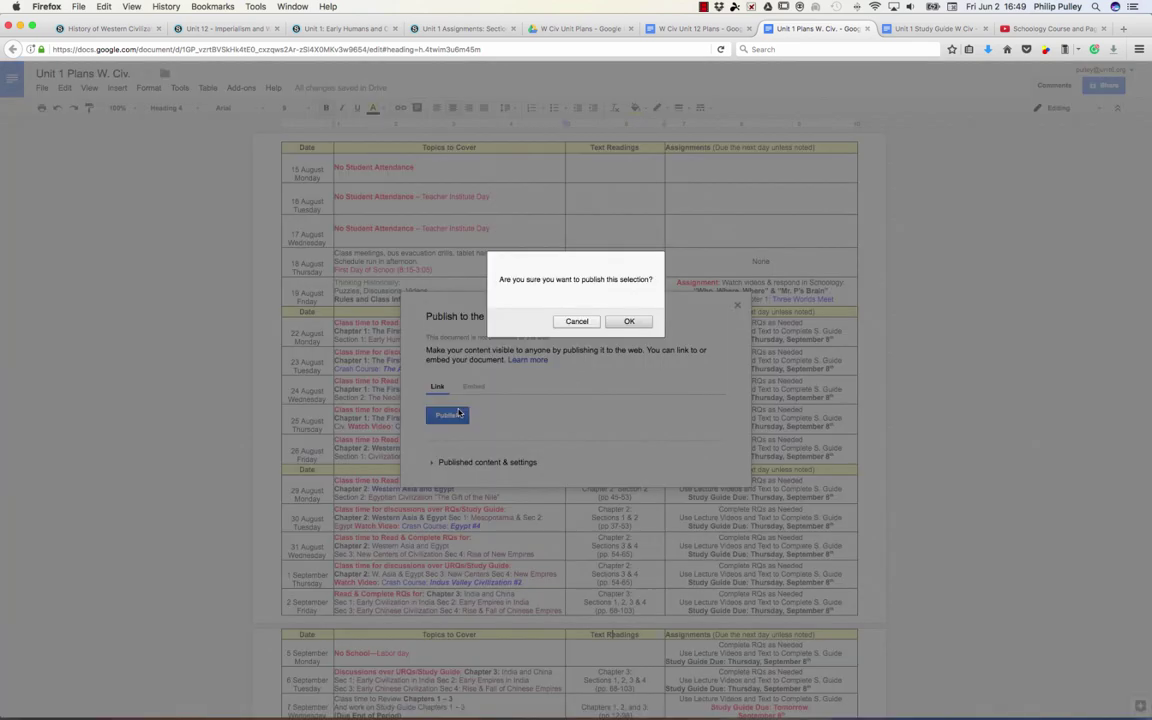
left_click(624, 322)
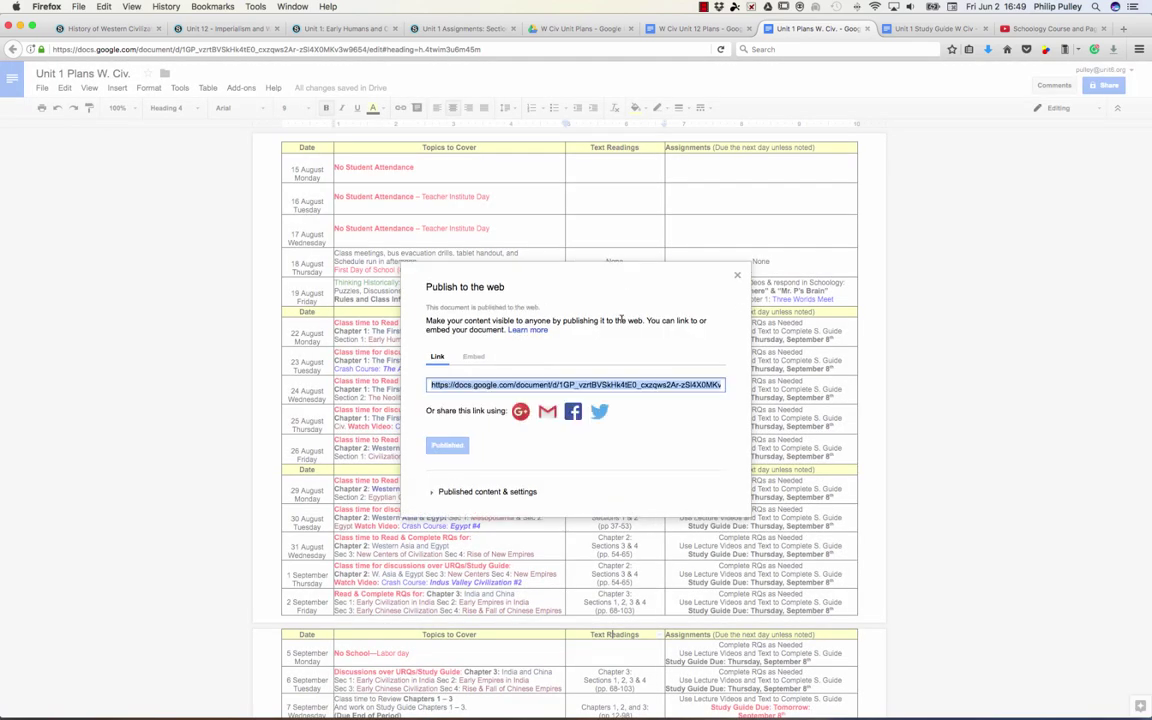
left_click(473, 357)
left_click(478, 412)
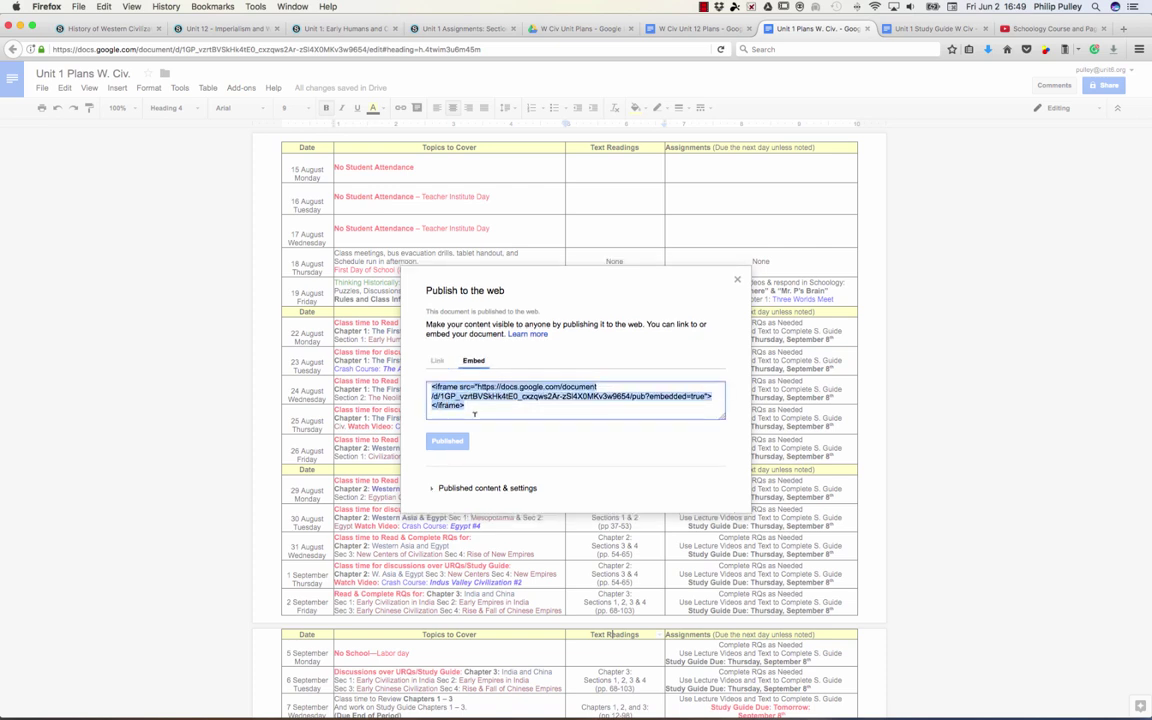
- Paste the Unit 1 Plans iframe code as From the Web media on the empty homepage line
left_click(405, 28)
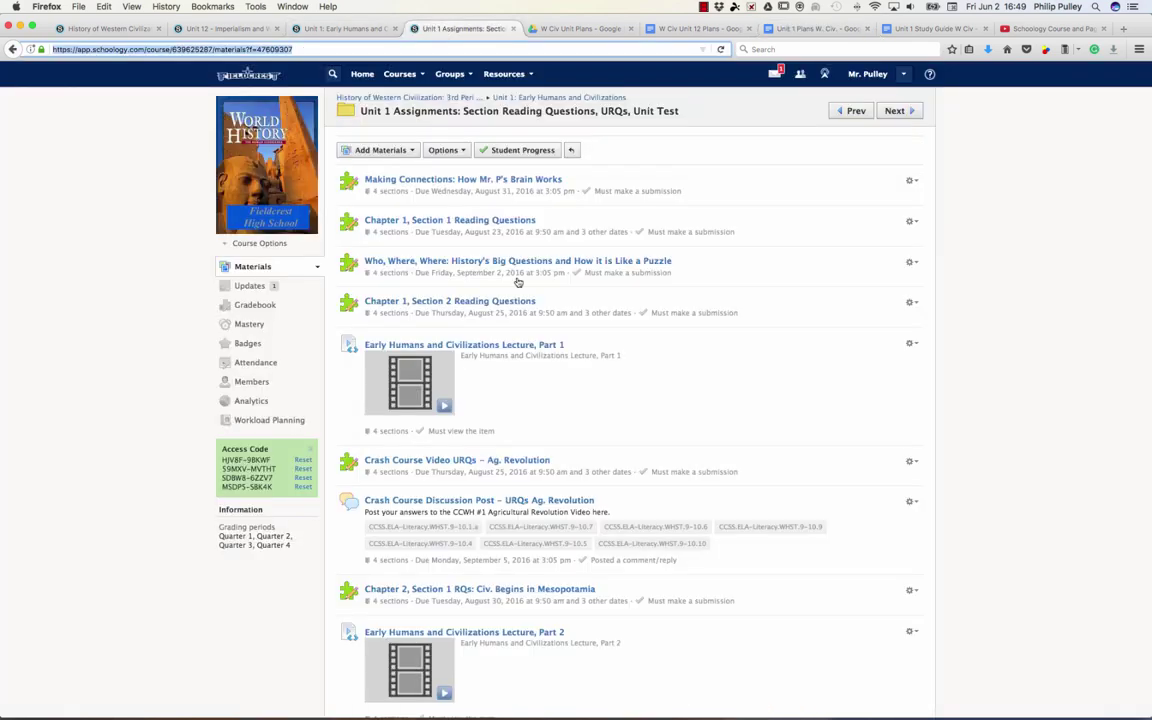
left_click(335, 30)
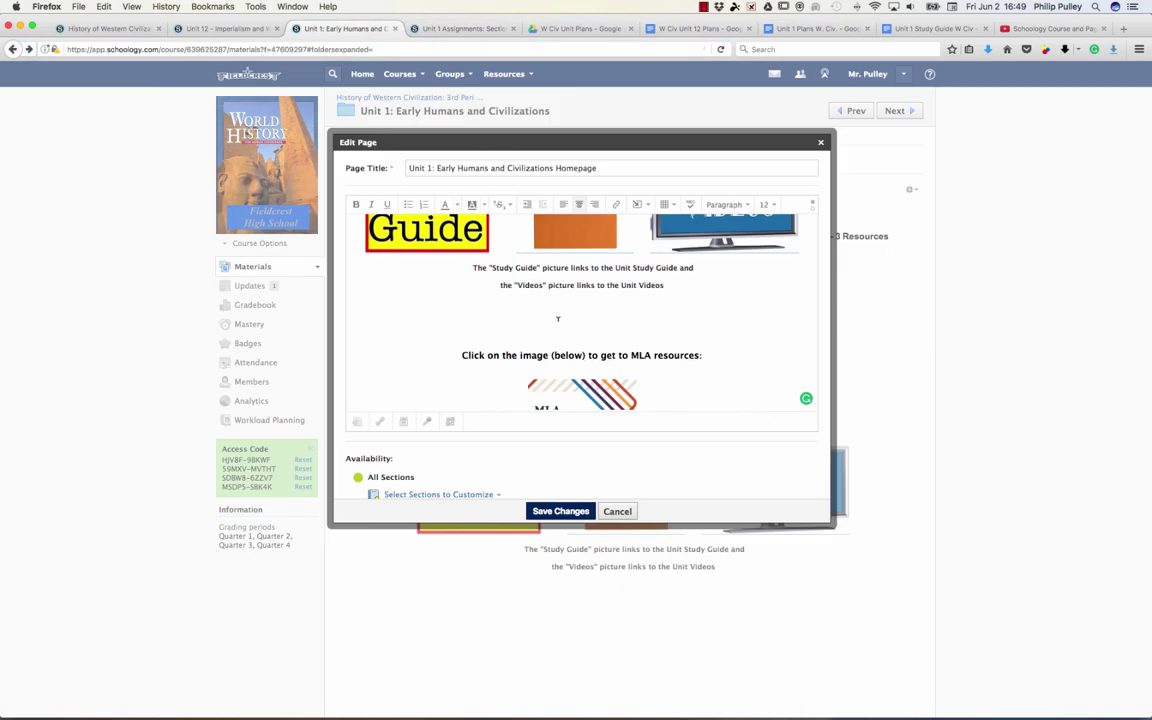
left_click(558, 318)
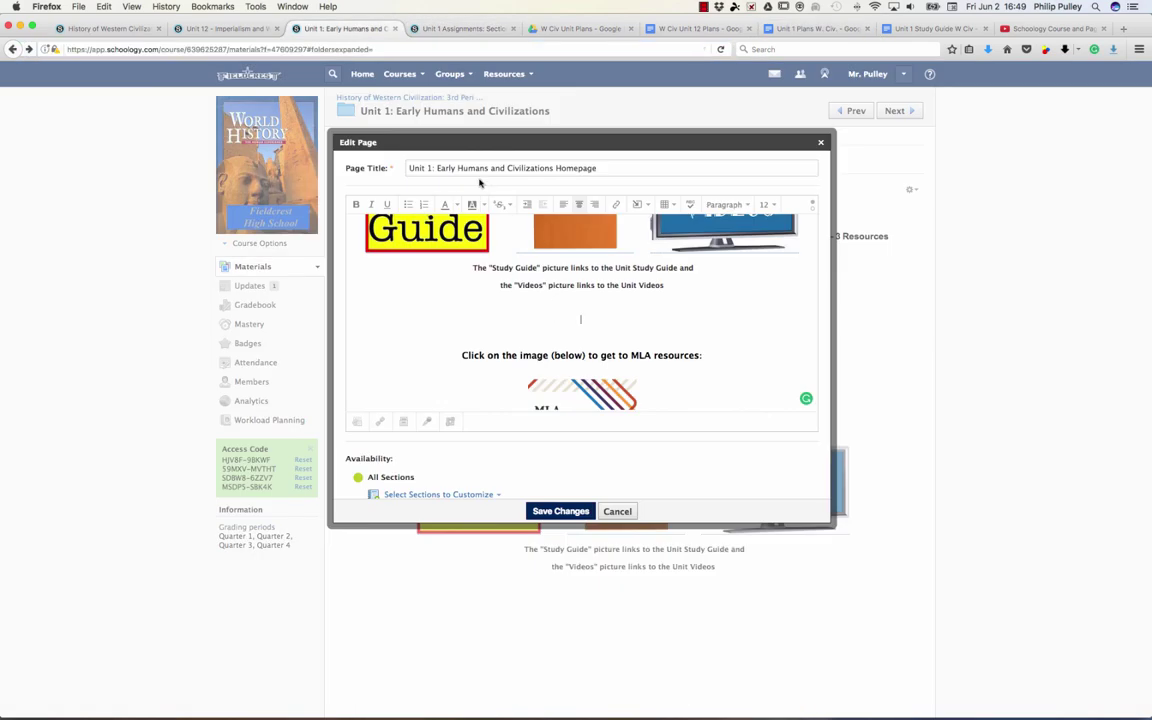
left_click(638, 205)
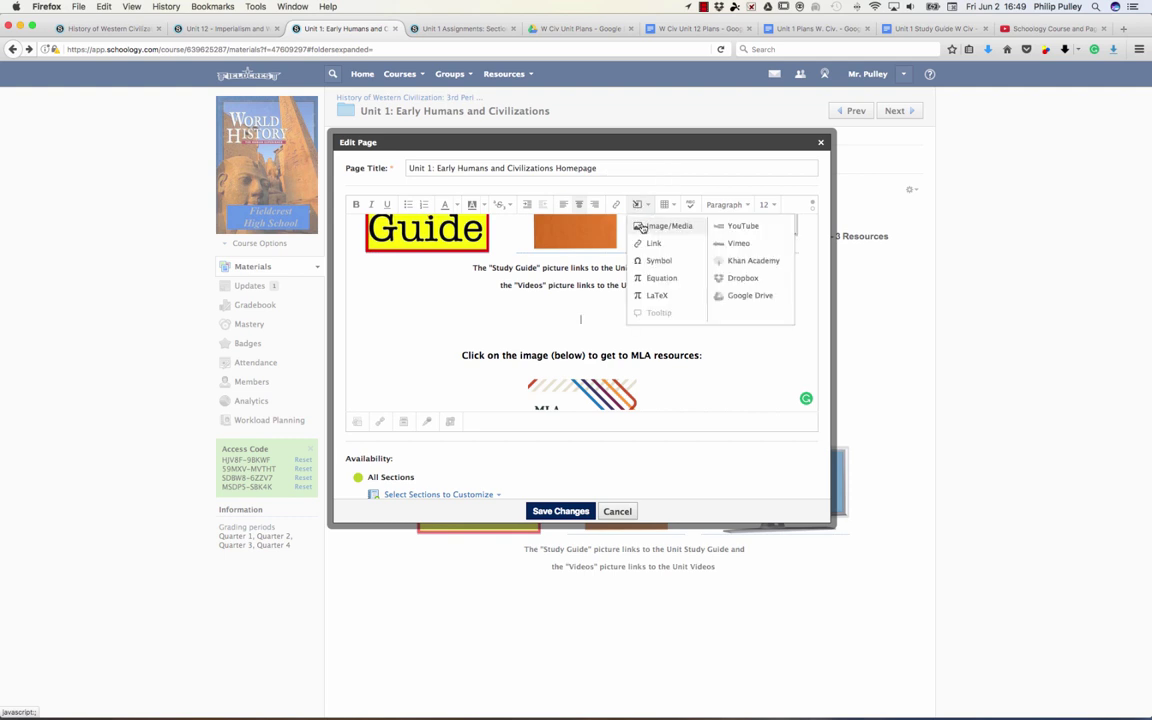
left_click(643, 226)
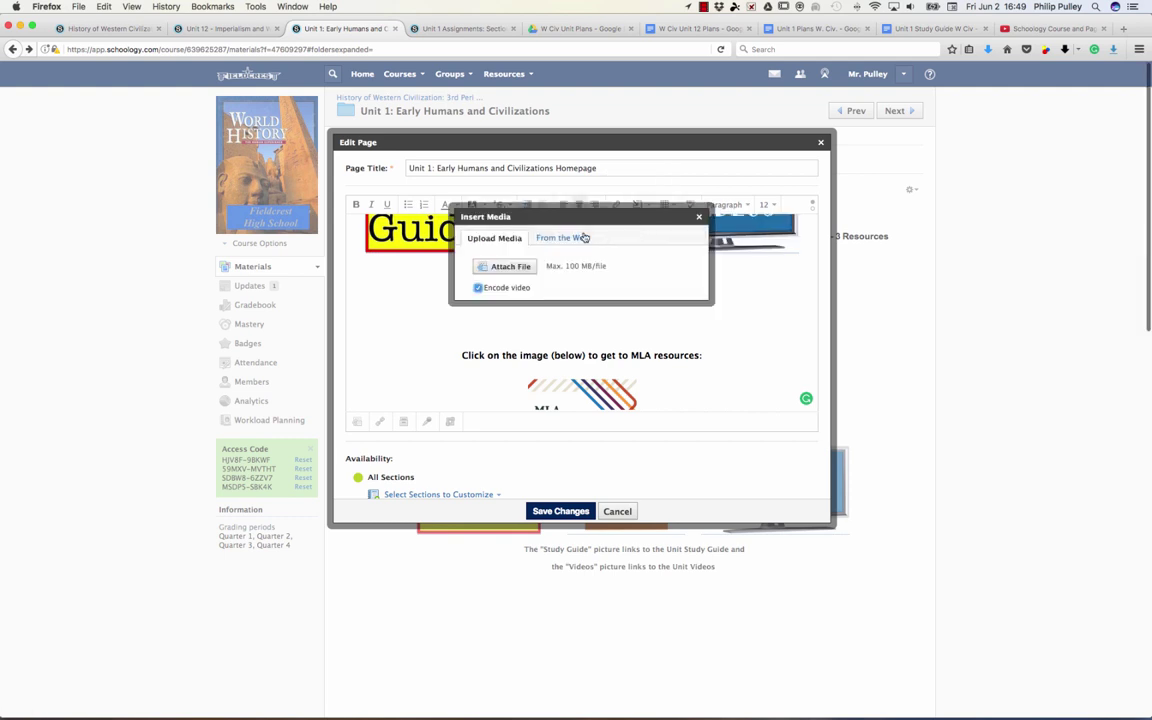
left_click(576, 238)
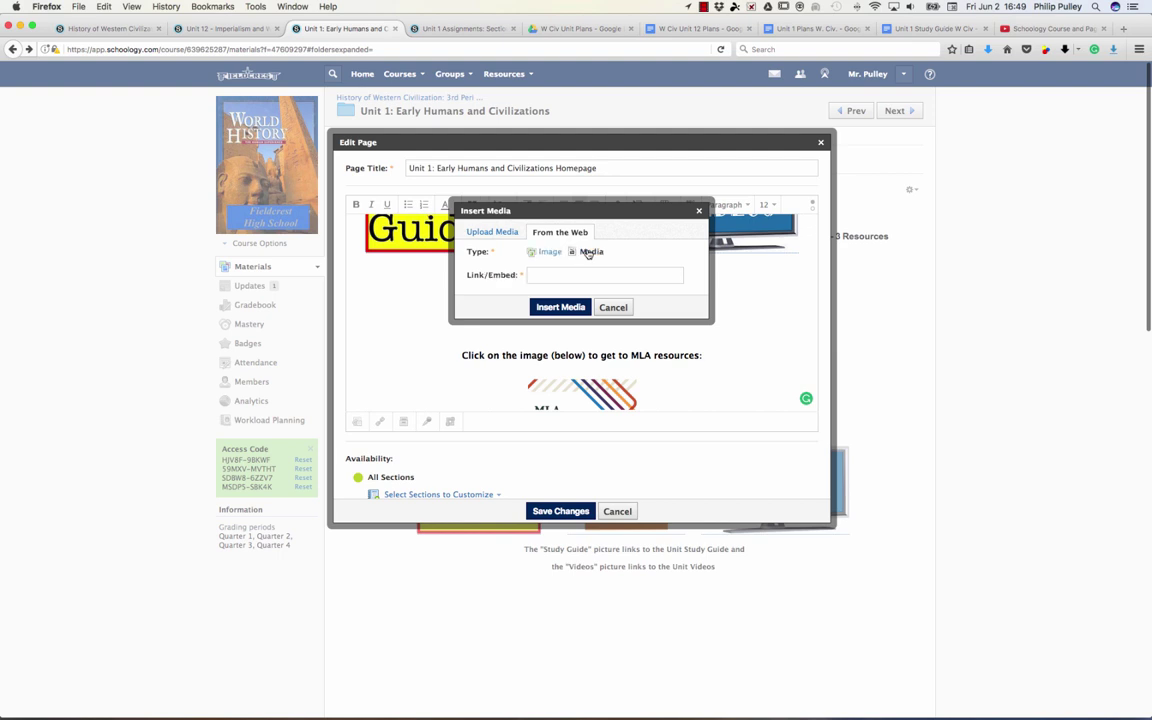
left_click(574, 274)
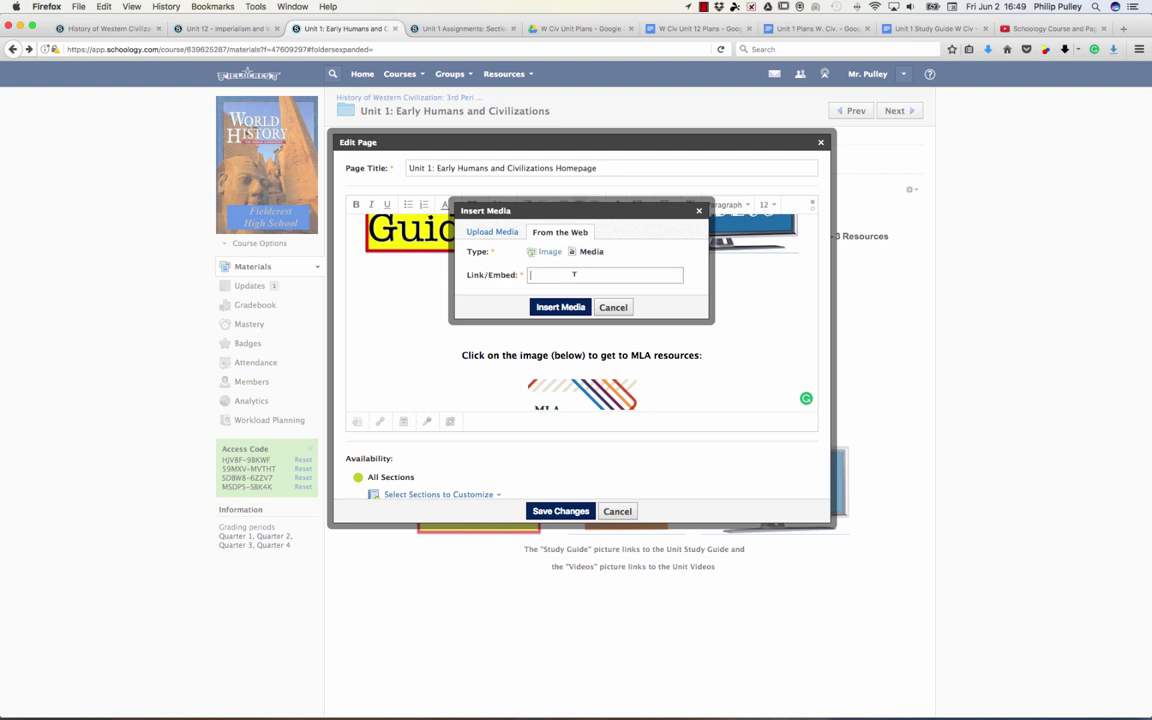
key("super+v")
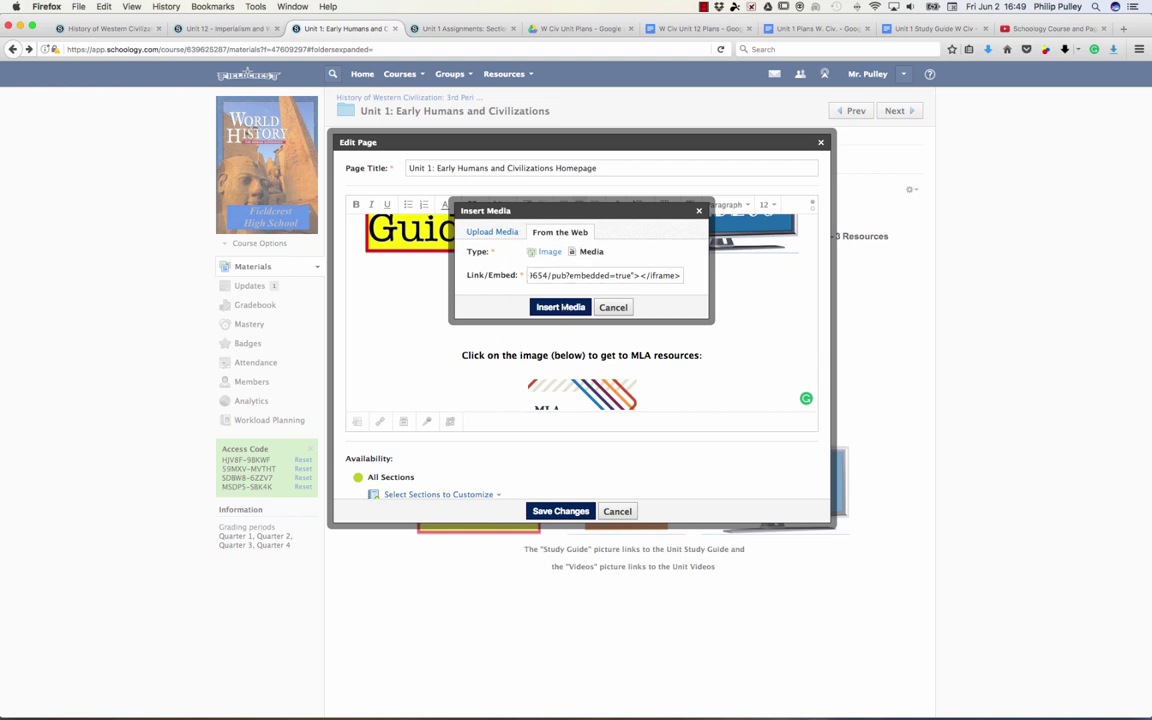
left_click(570, 309)
- Resize the embedded Unit 1 Plans frame to 1320 wide by 990 high, proportions unconstrained
scroll(540, 327, "down", 3)
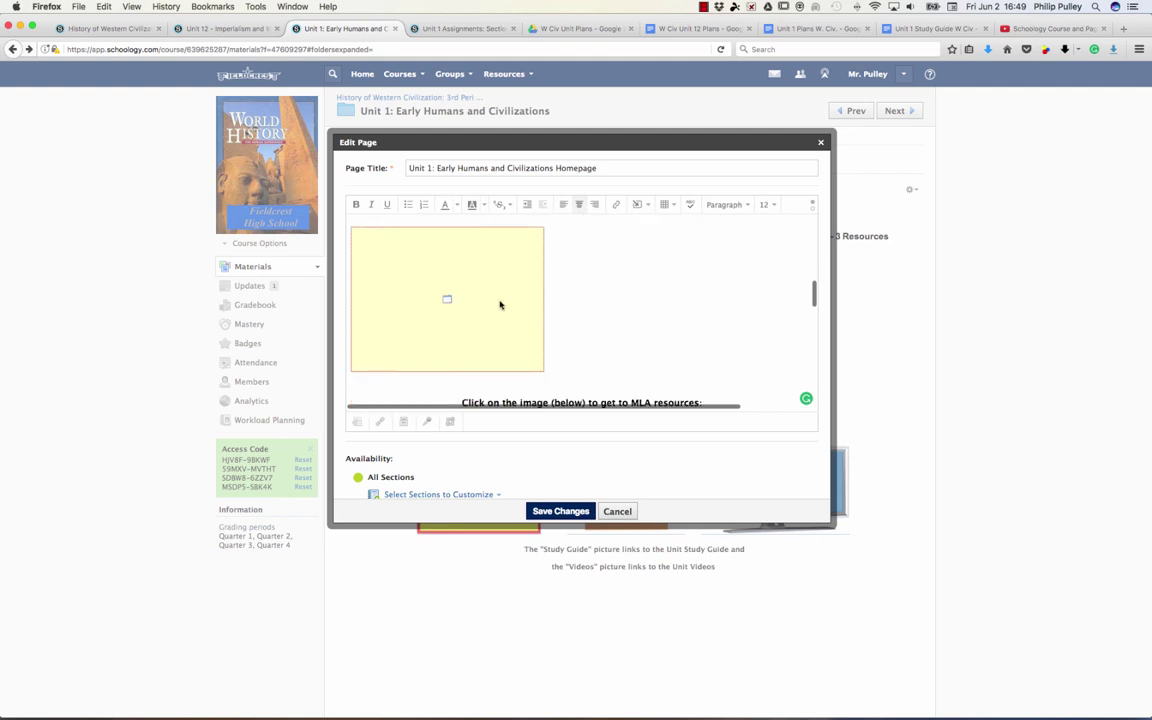
left_click(455, 290)
left_click(365, 241)
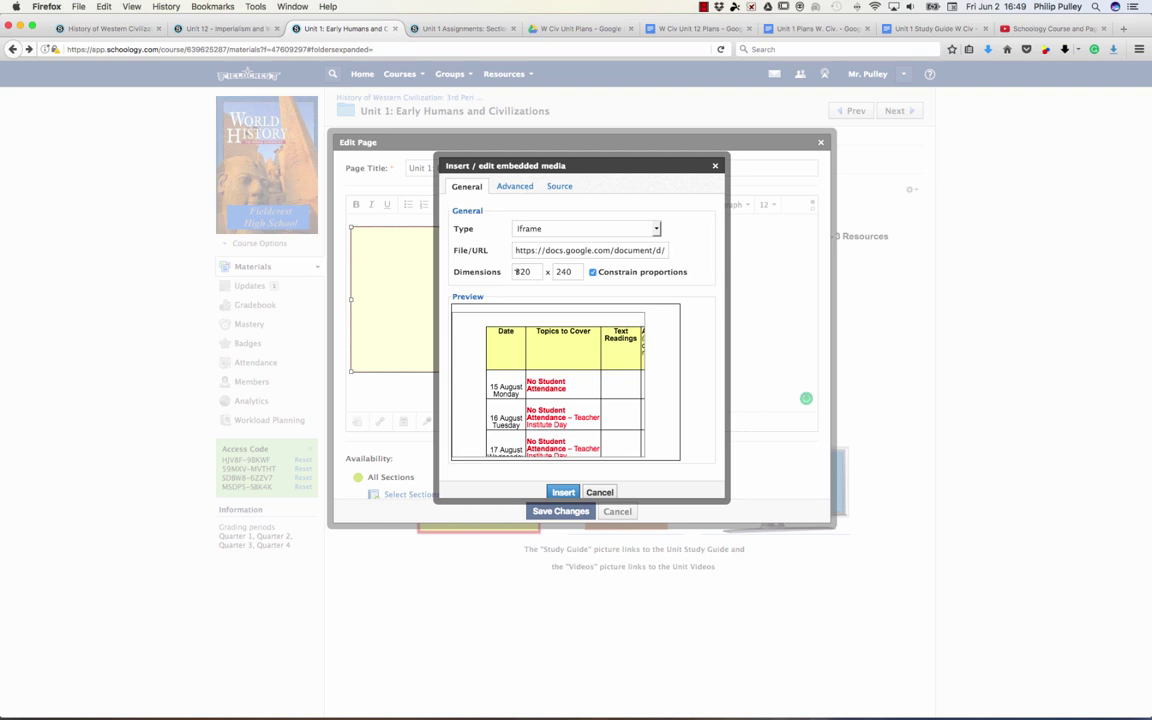
left_click_drag(518, 272, 545, 276)
type("1320")
left_click(592, 272)
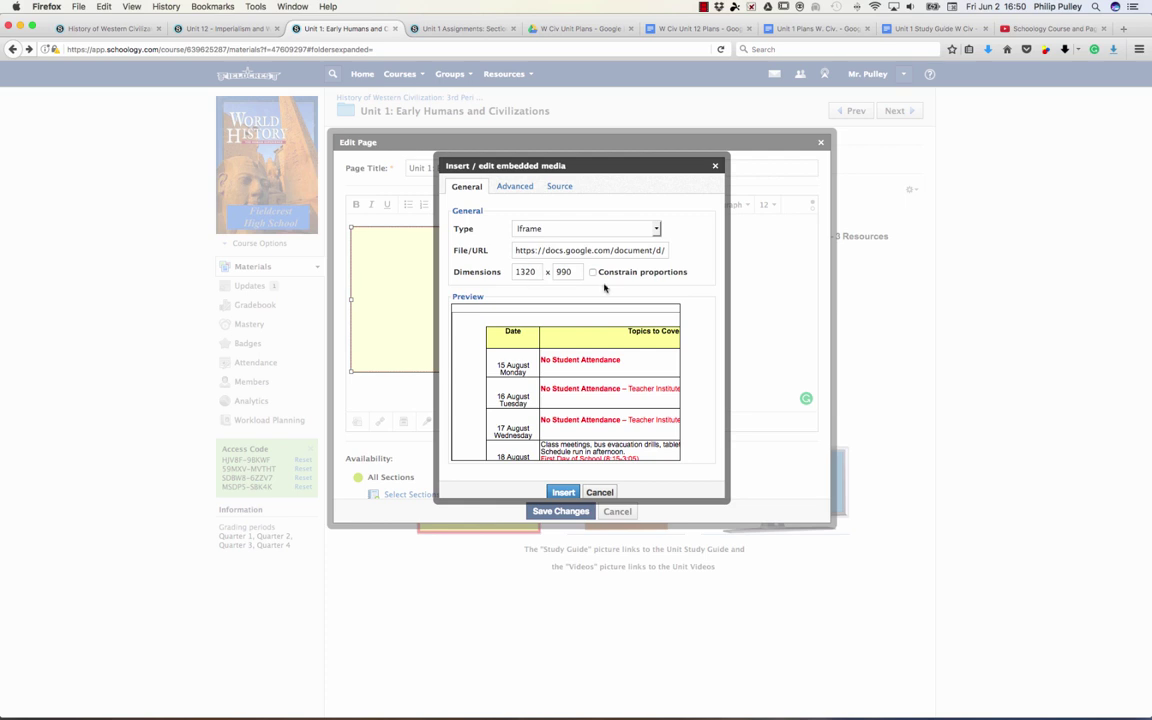
scroll(600, 290, "down", 1)
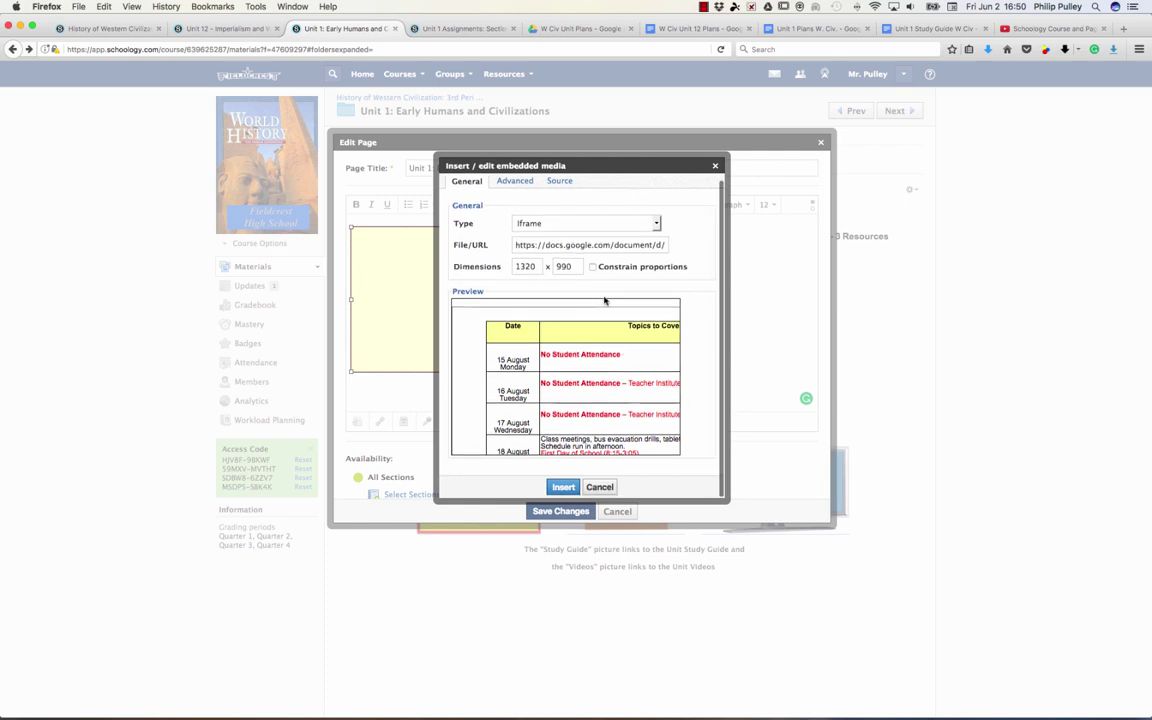
left_click(563, 487)
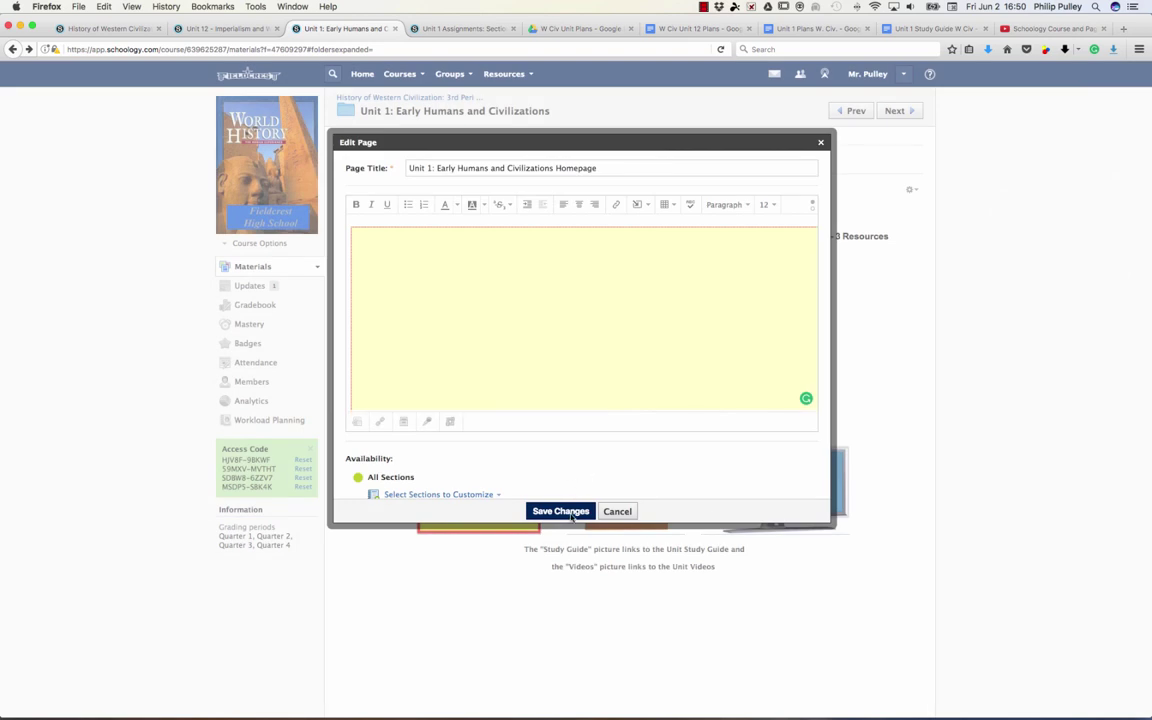
- Save the homepage changes and scroll through the embedded Unit 1 schedule table
scroll(576, 320, "down", 5)
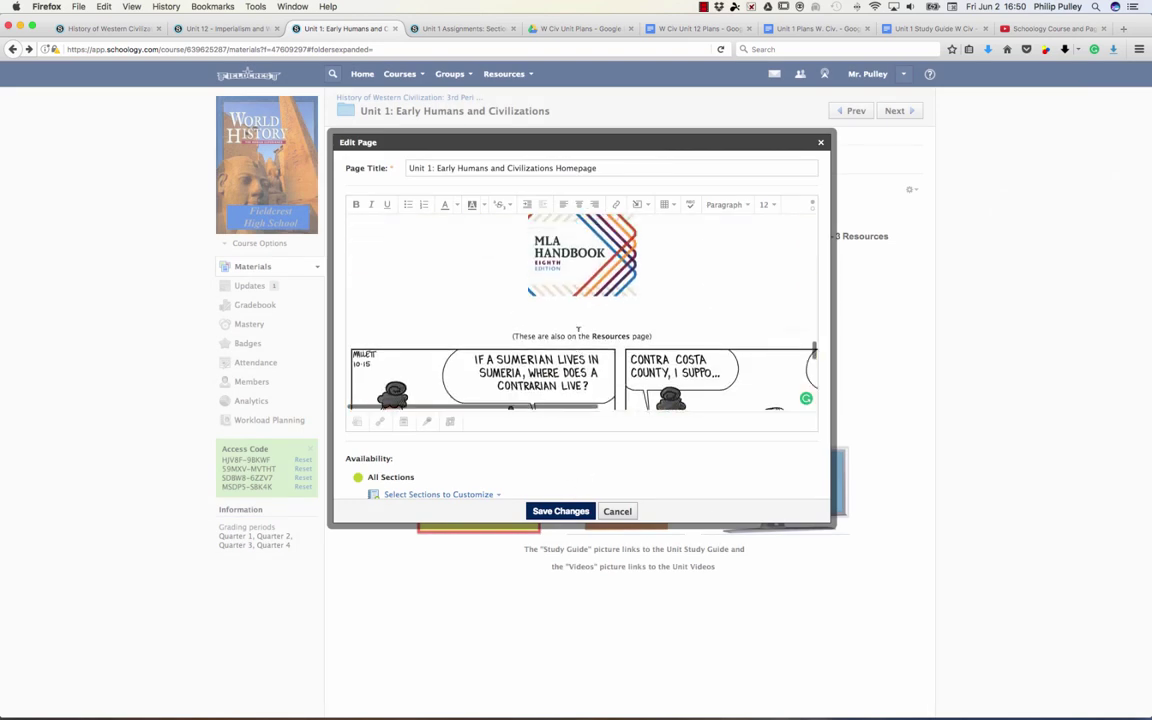
left_click(561, 511)
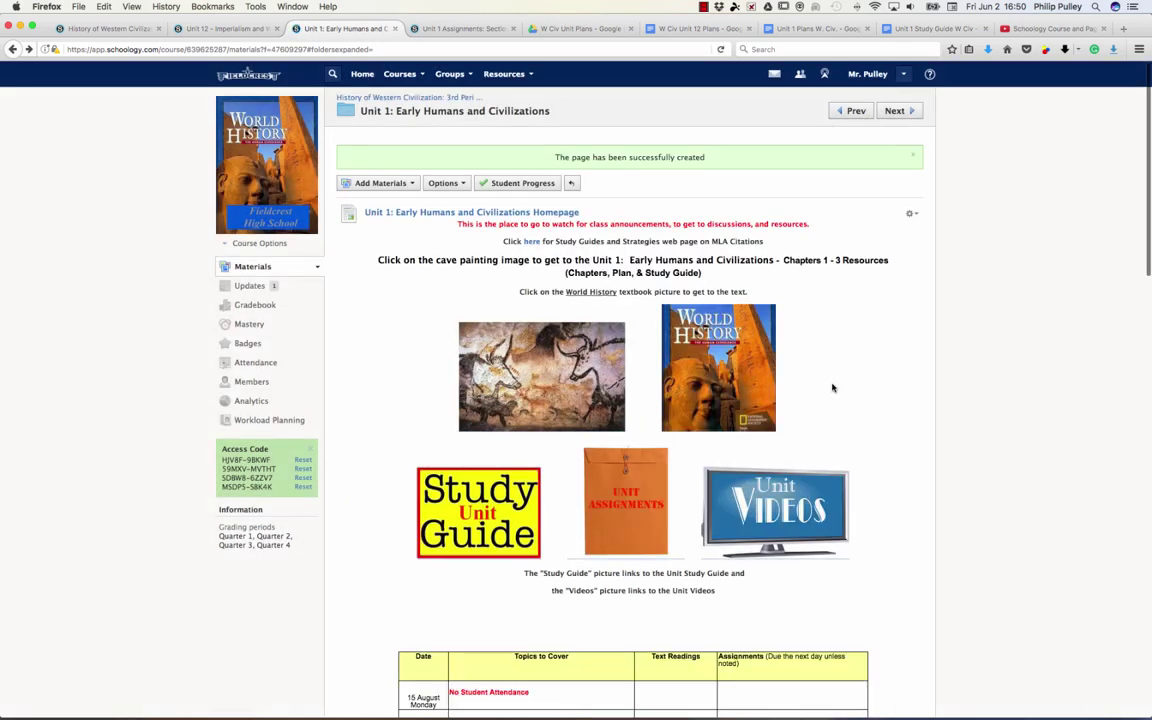
scroll(830, 382, "down", 5)
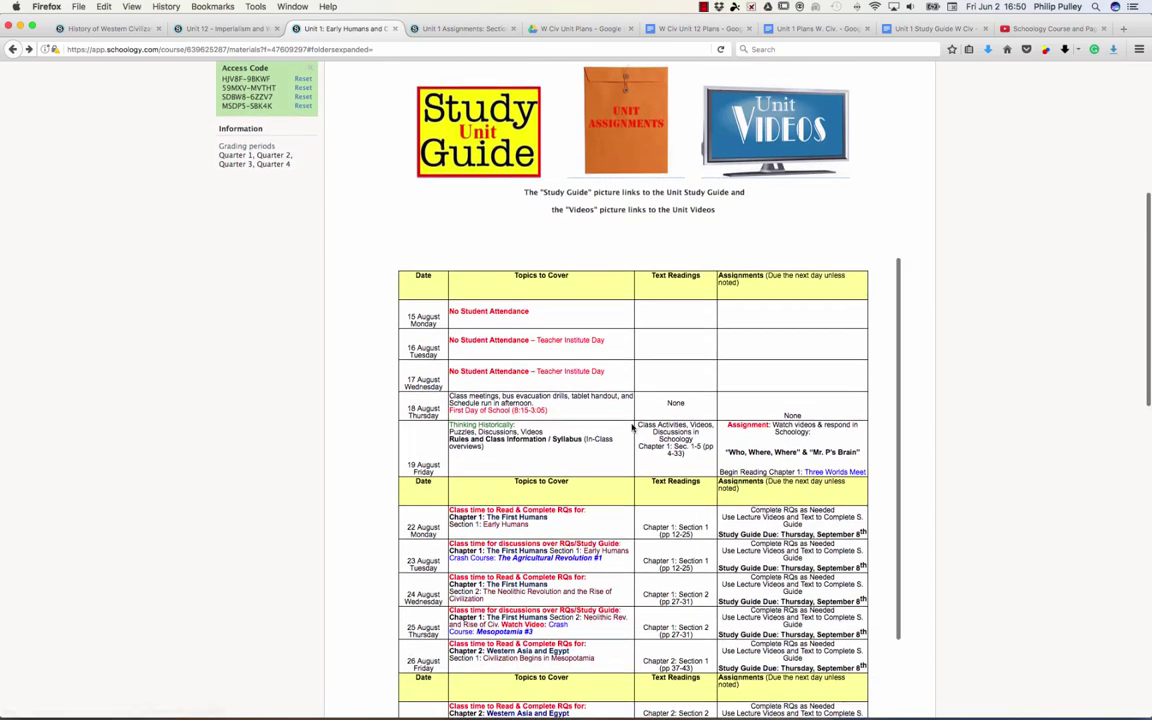
scroll(620, 432, "down", 4)
scroll(620, 432, "down", 4)
scroll(620, 430, "down", 7)
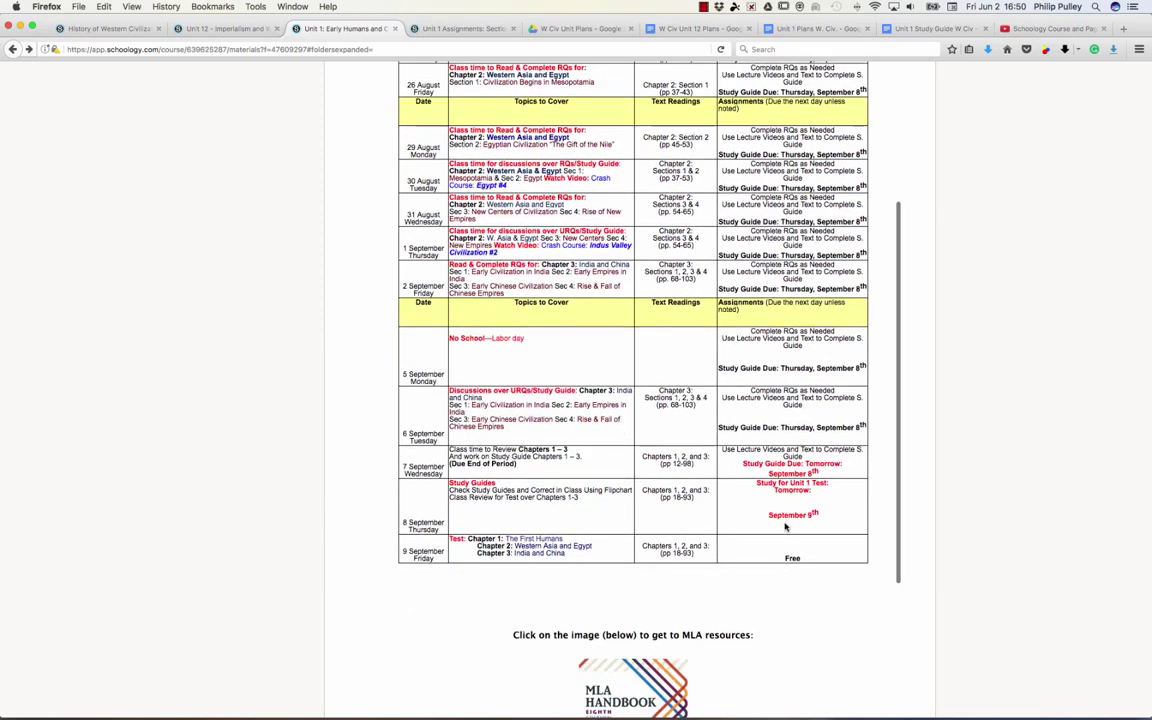
scroll(571, 342, "down", 1)
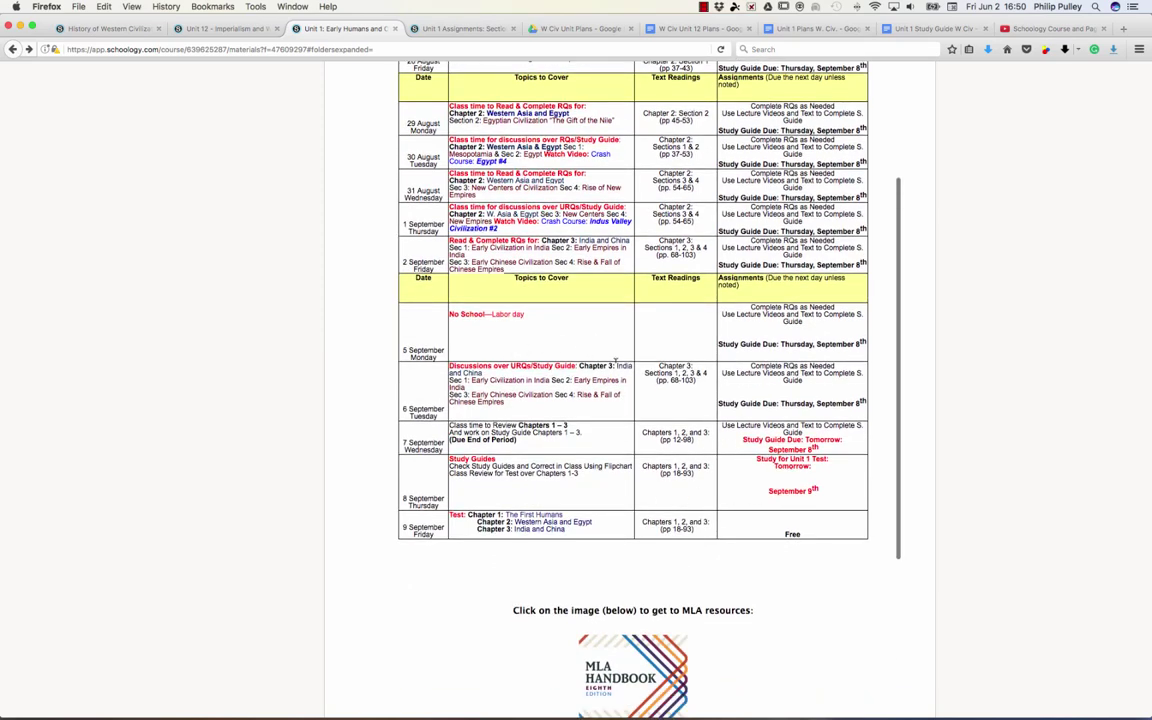
scroll(571, 342, "up", 3)
scroll(562, 354, "up", 1)
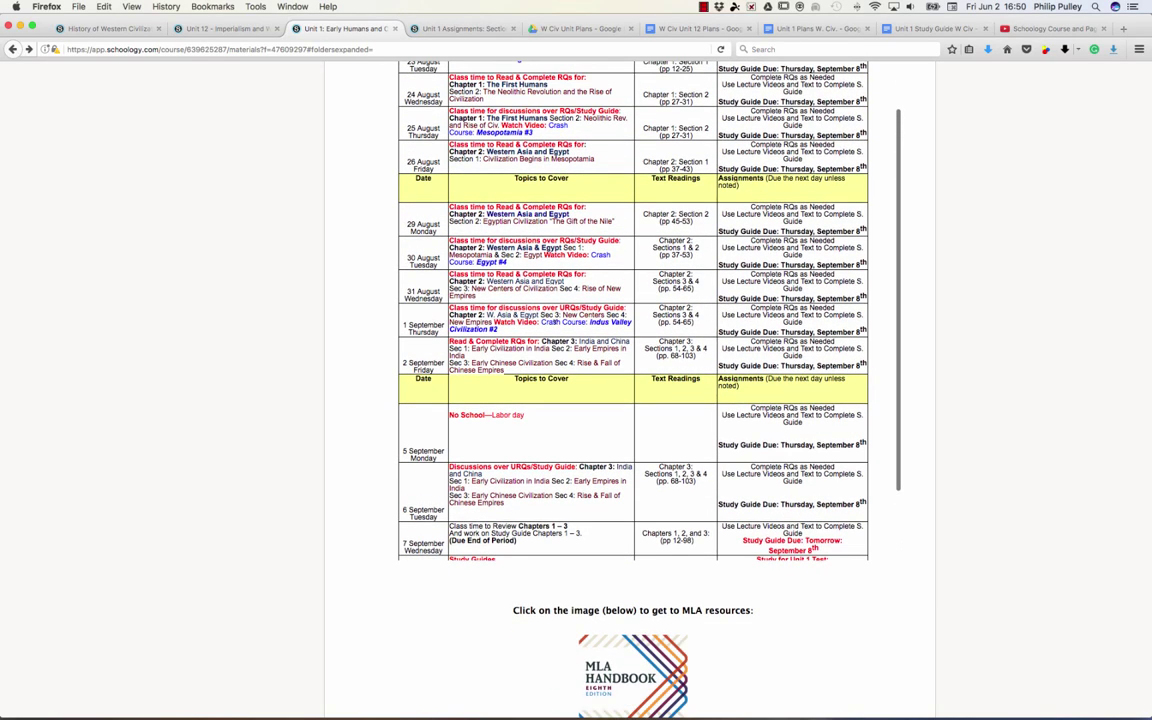
scroll(514, 414, "down", 3)
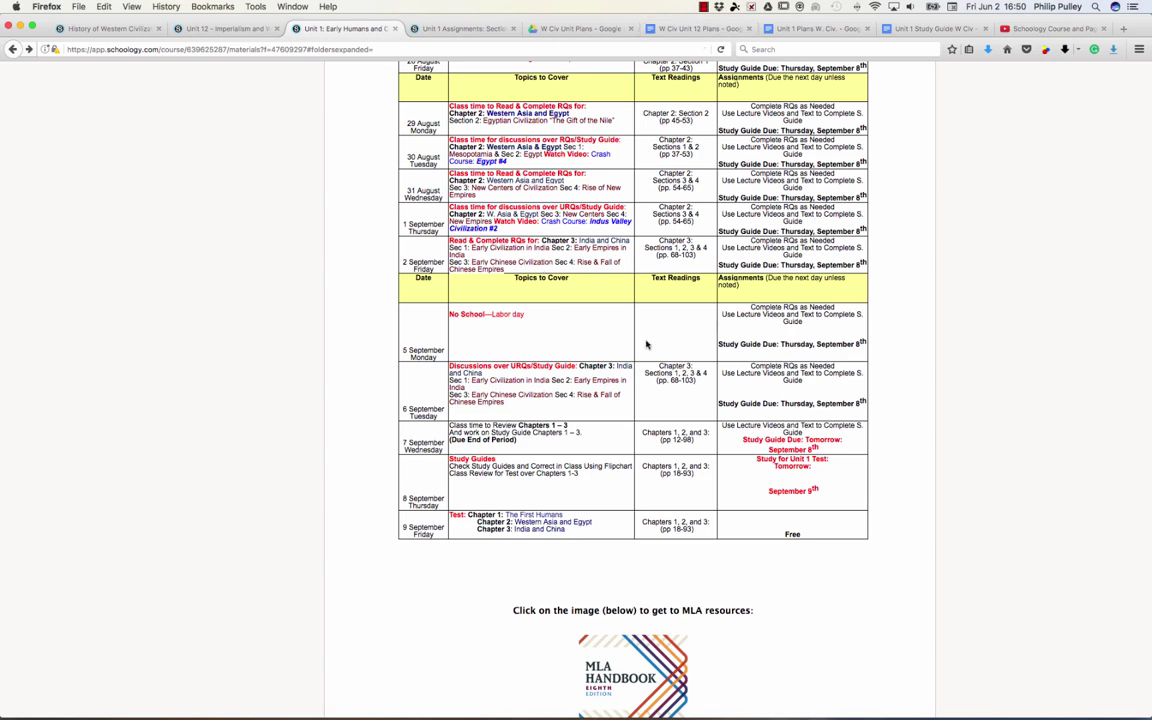
- Close the Publish to the web window on the Unit 1 Plans W. Civ. document
left_click(815, 33)
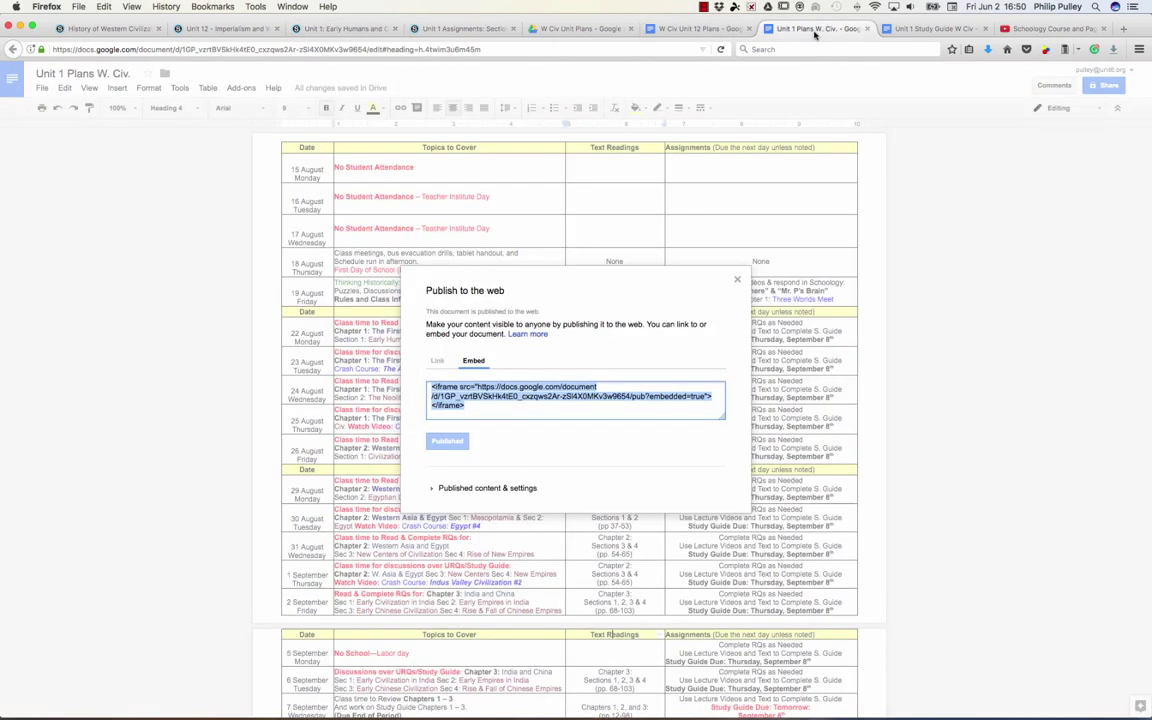
left_click(738, 282)
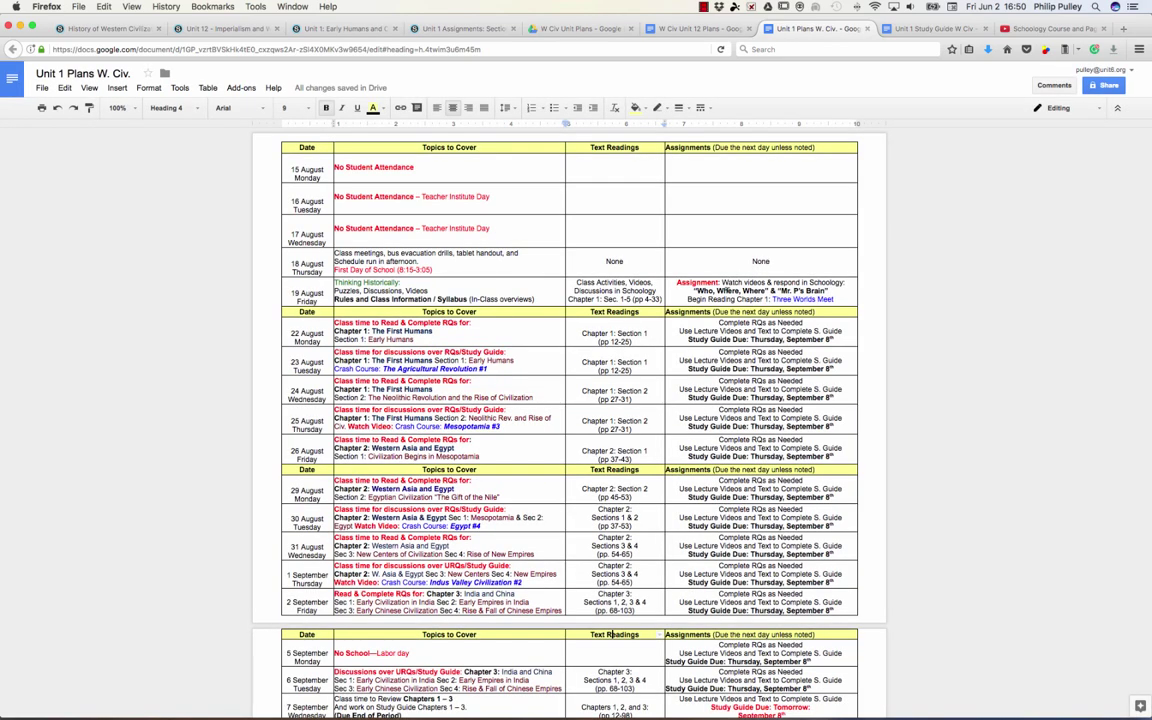
scroll(397, 486, "down", 5)
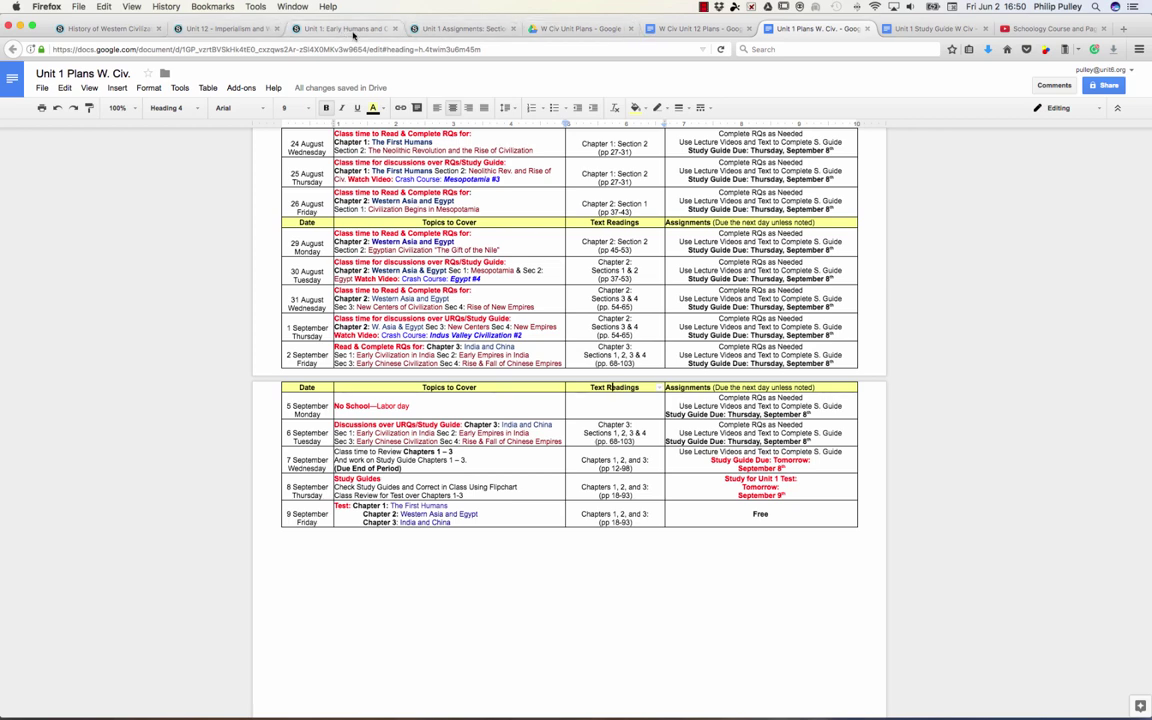
- Review the Unit 1 homepage, then go to the Unit 1 Assignments page
left_click(350, 30)
scroll(505, 233, "up", 5)
scroll(513, 222, "up", 6)
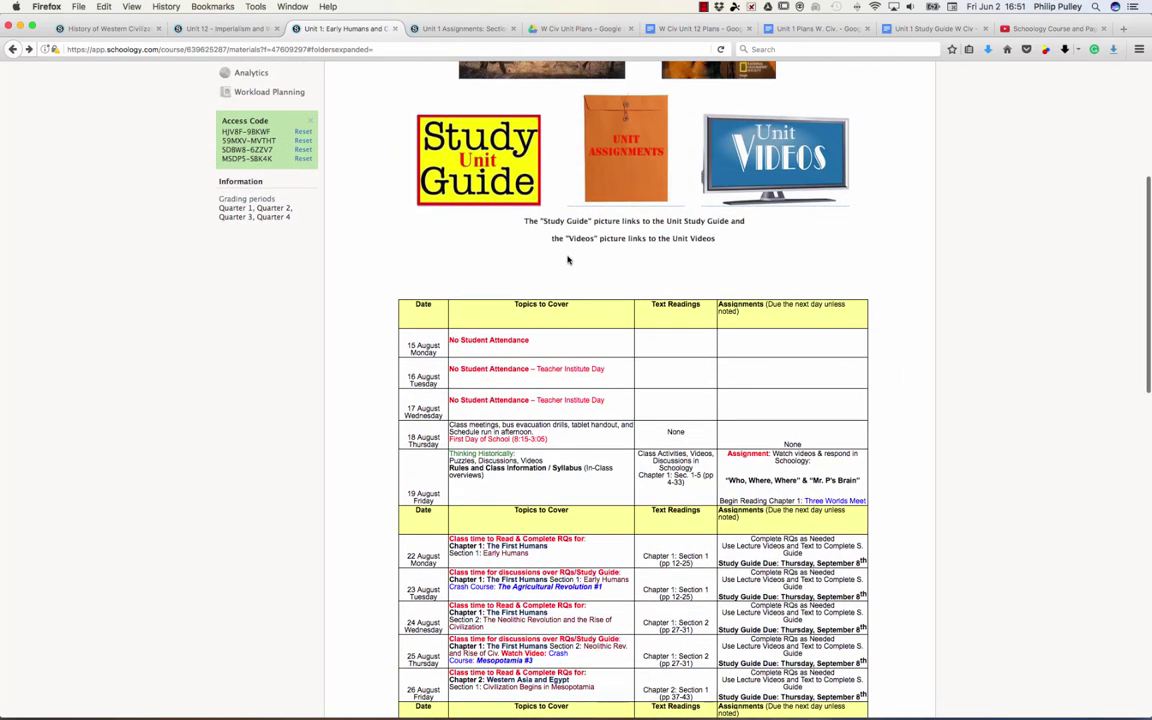
scroll(567, 260, "down", 1)
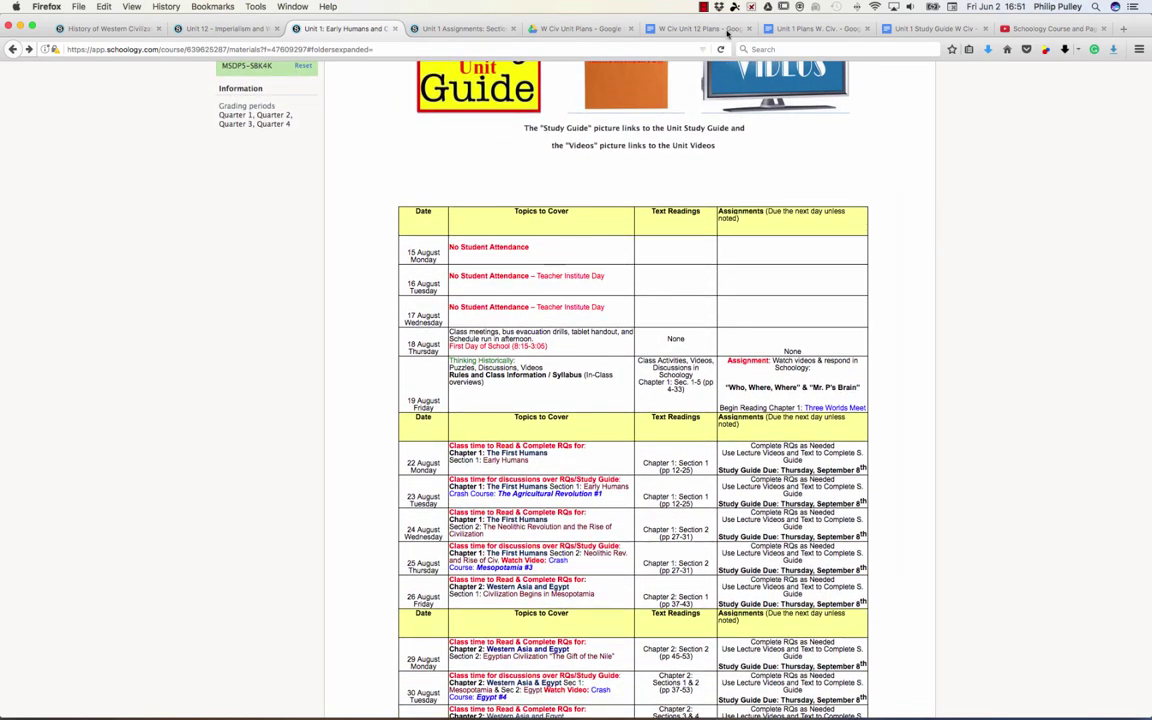
left_click(800, 29)
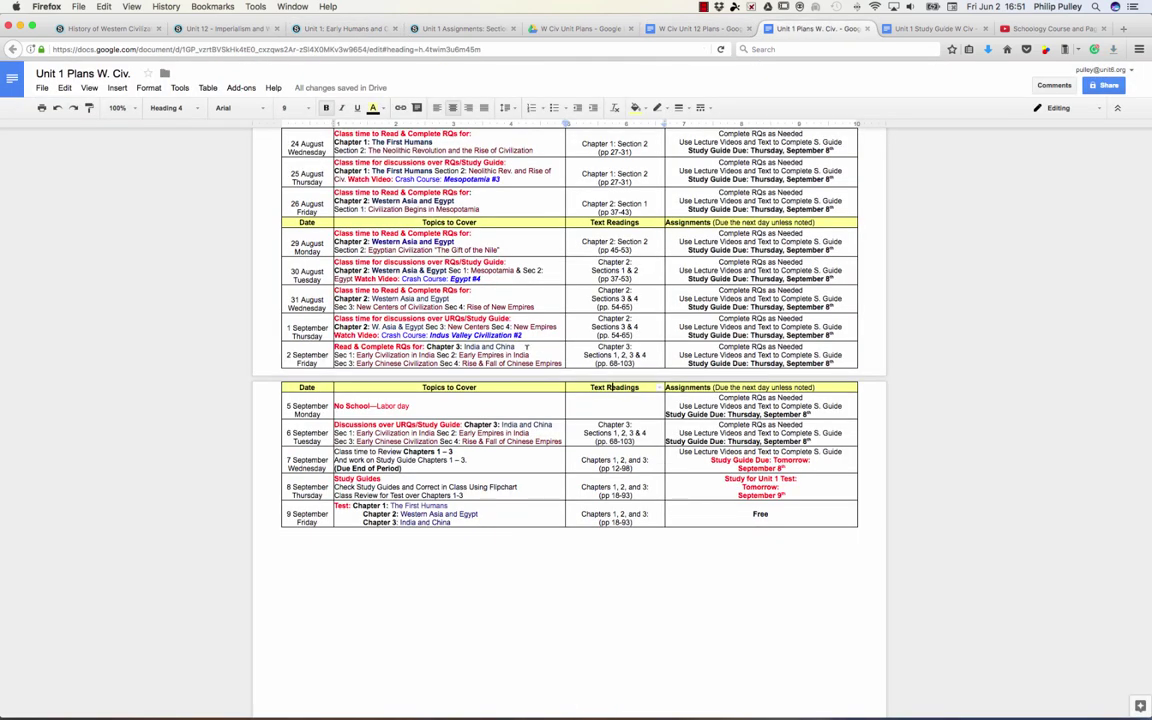
left_click(462, 30)
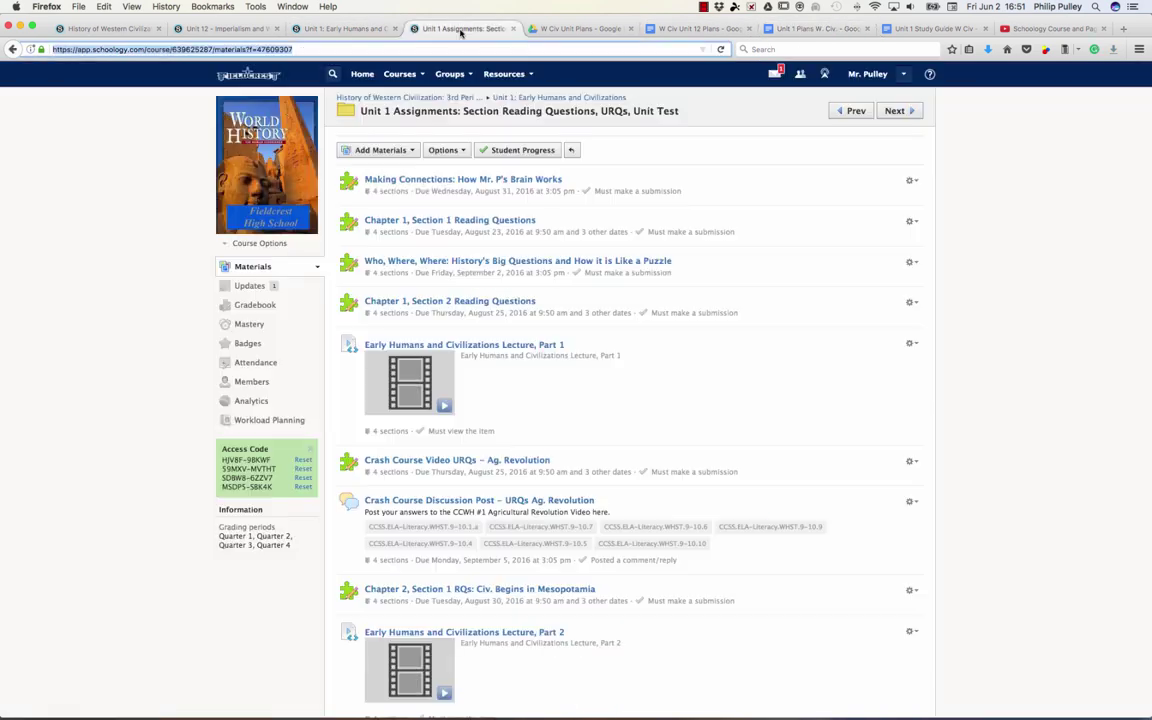
- Delete the word 'Free' from the 9 September assignments cell in the unit plan
left_click(350, 31)
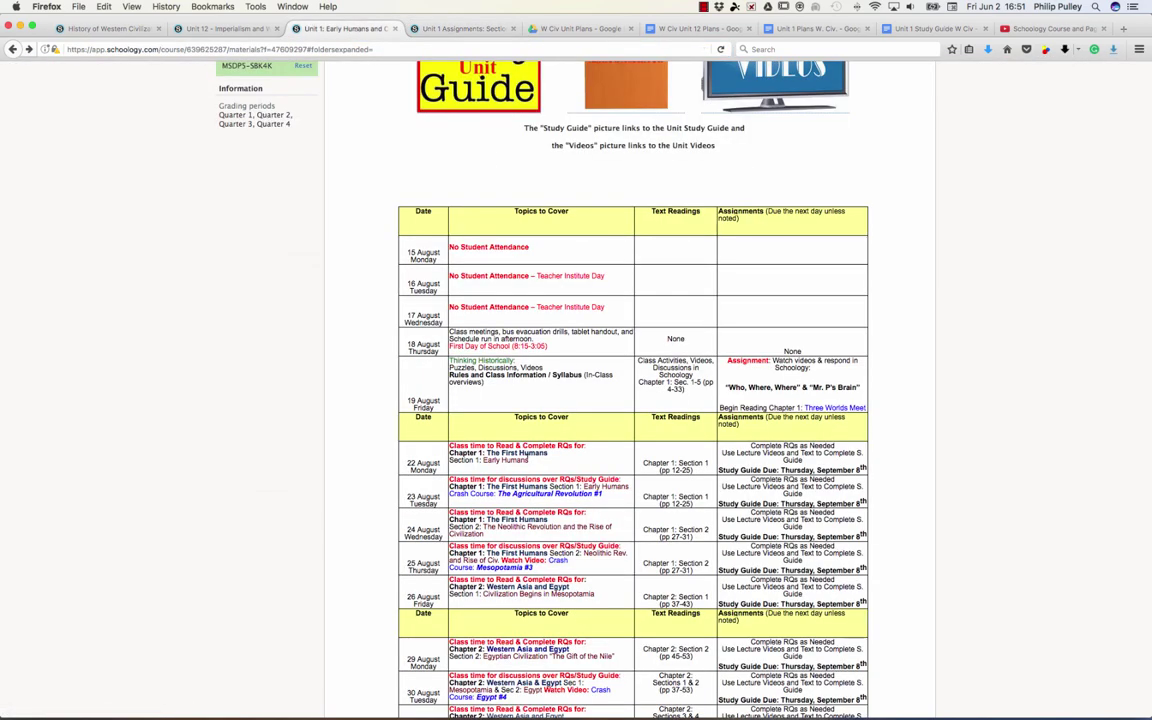
left_click(818, 29)
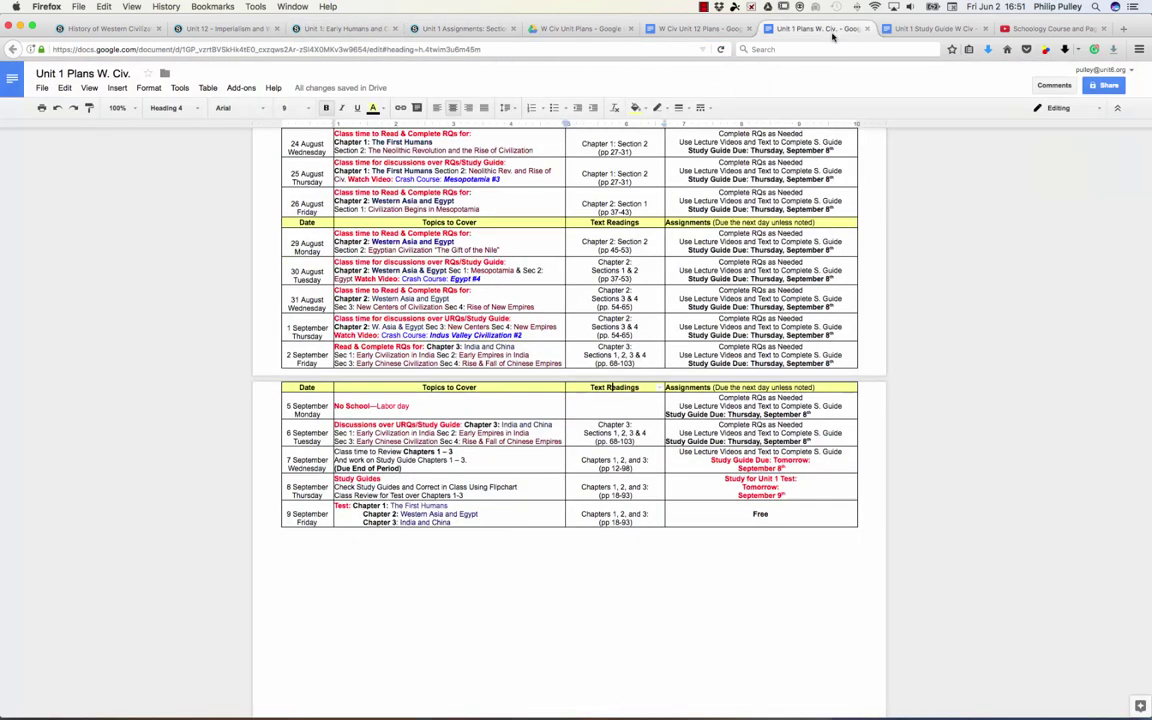
left_click_drag(765, 512, 771, 514)
double_click(760, 513)
key("BackSpace")
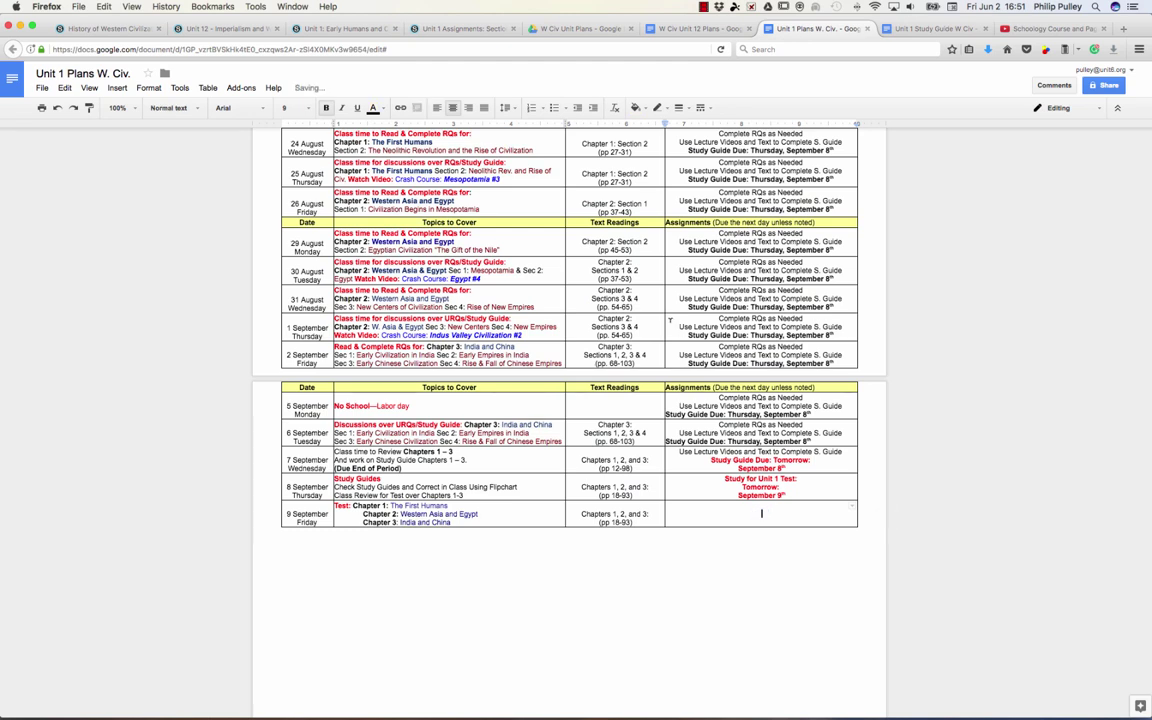
left_click(667, 322)
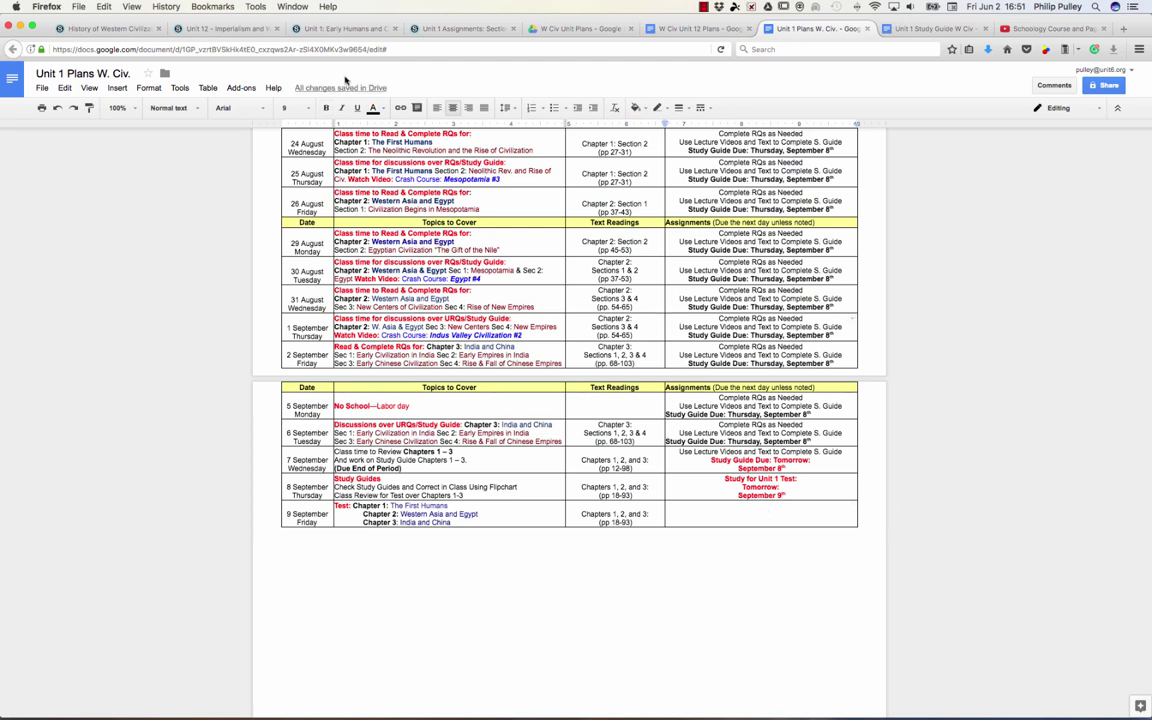
left_click(320, 30)
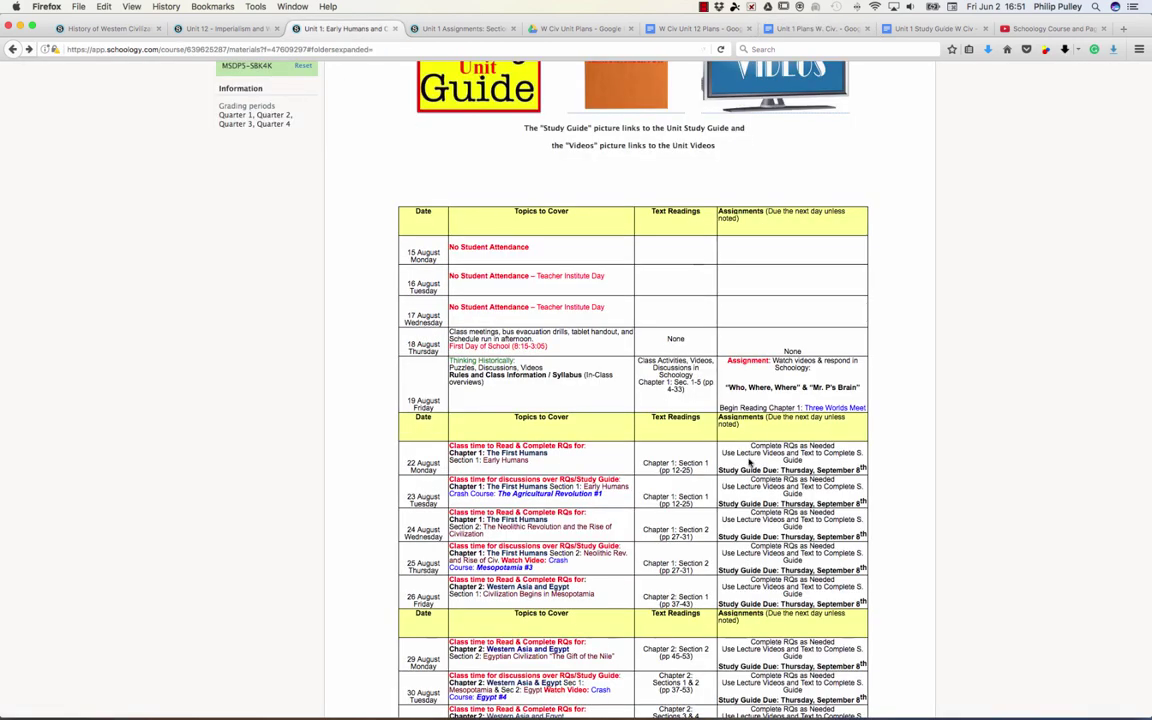
scroll(748, 462, "down", 10)
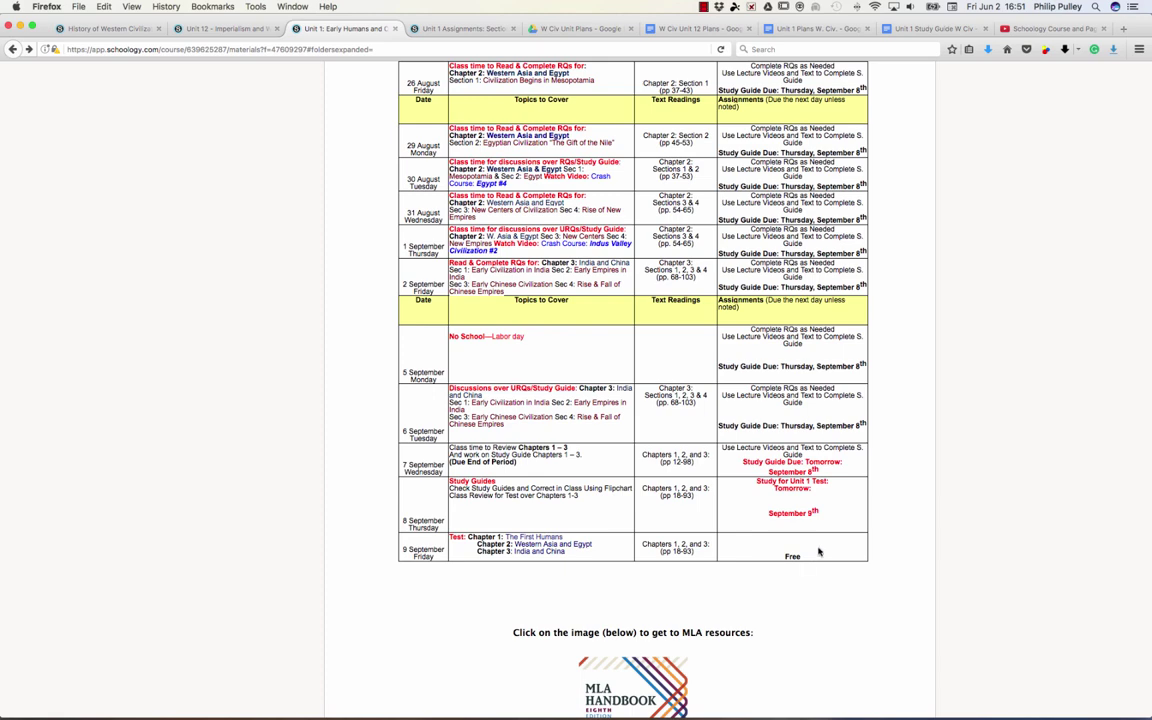
scroll(800, 488, "up", 6)
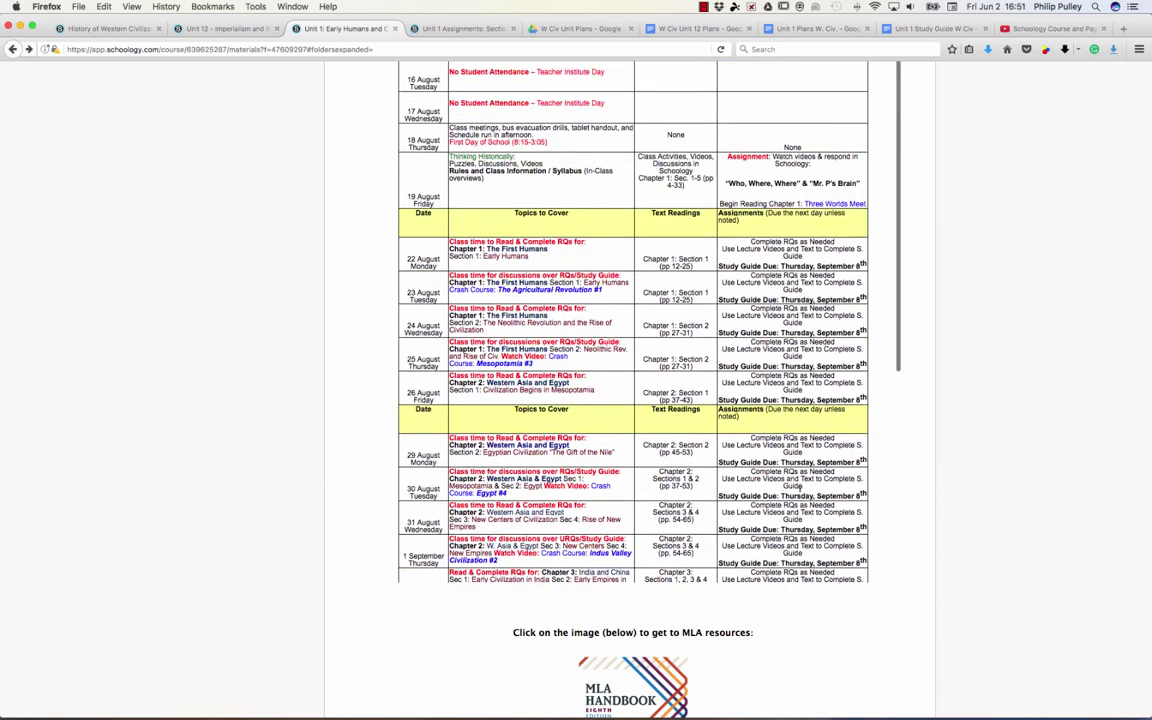
scroll(800, 488, "up", 10)
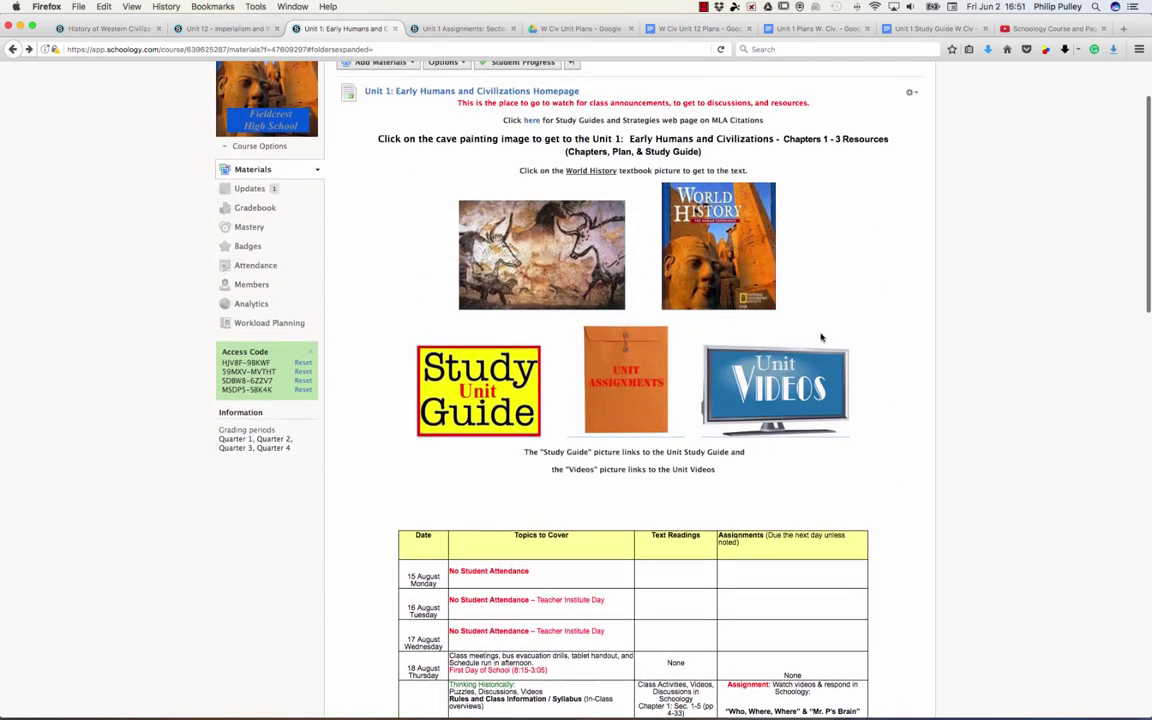
- Change the Unit 1 embedded schedule width from 1320 to 1500 and save the homepage
left_click(909, 92)
left_click(882, 112)
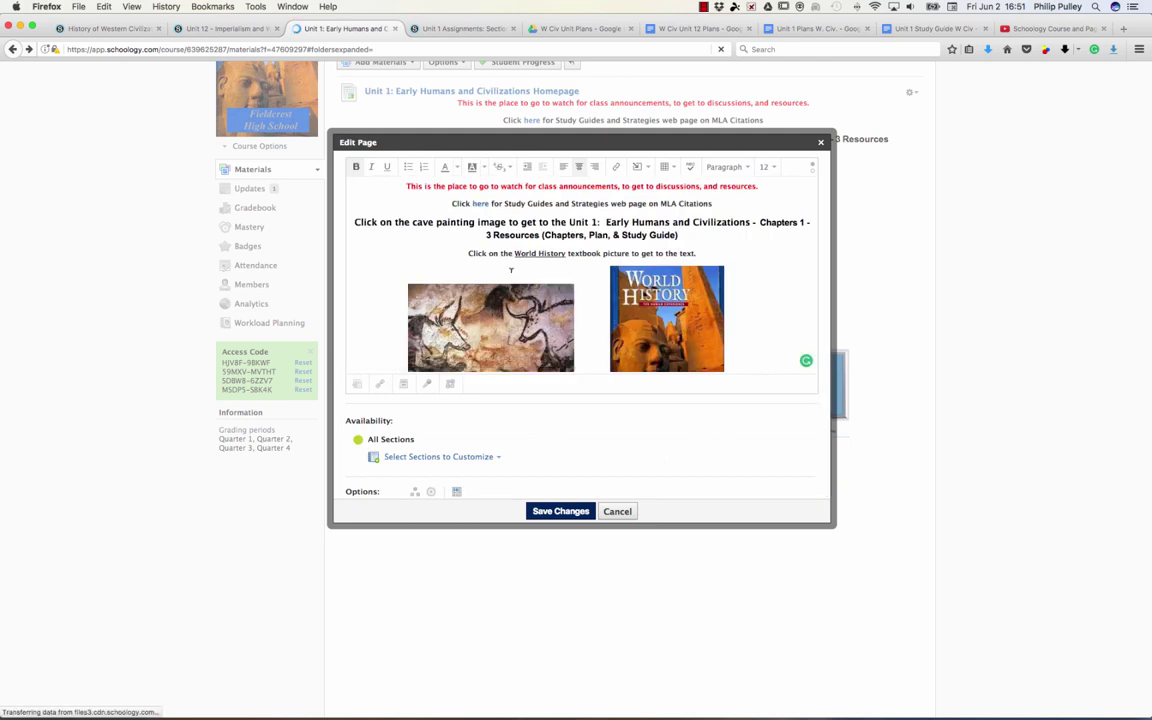
scroll(511, 272, "down", 10)
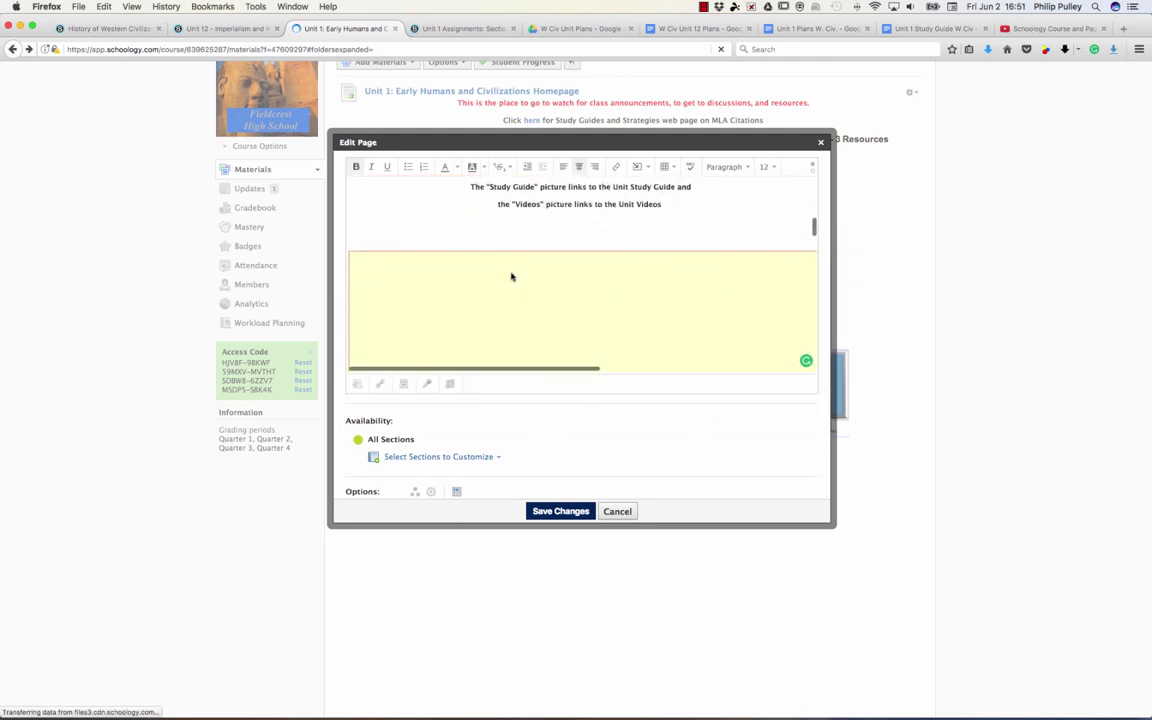
left_click(511, 276)
left_click(368, 261)
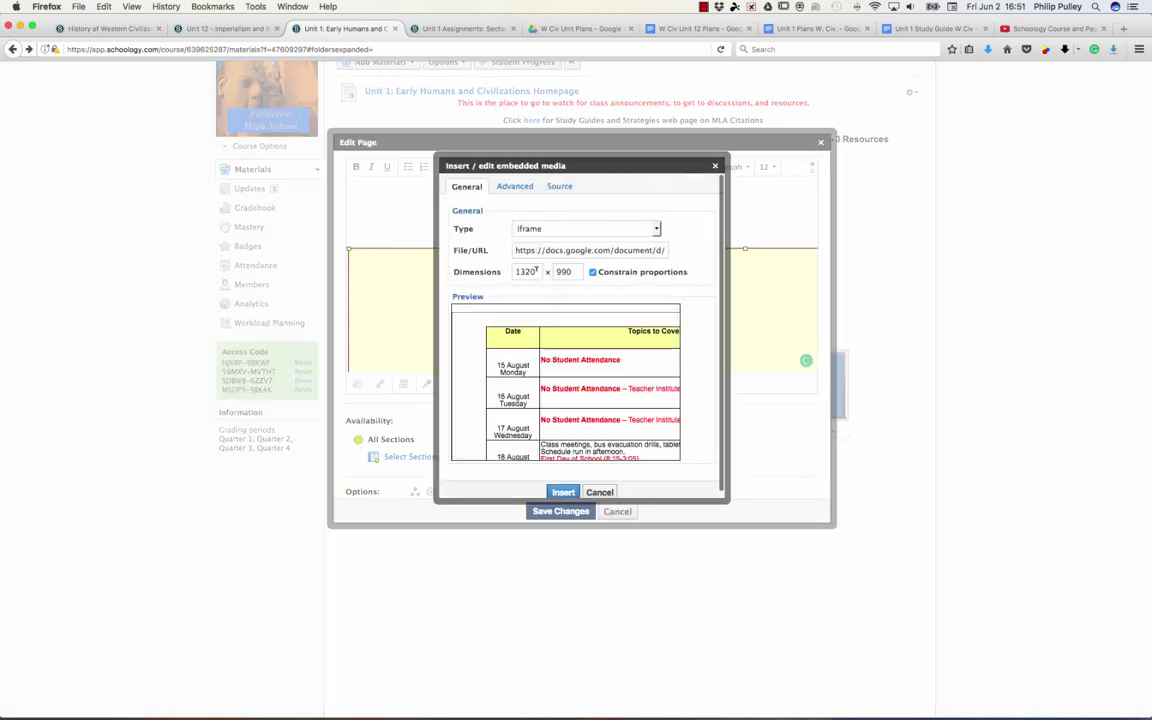
left_click_drag(535, 271, 521, 271)
type("1500")
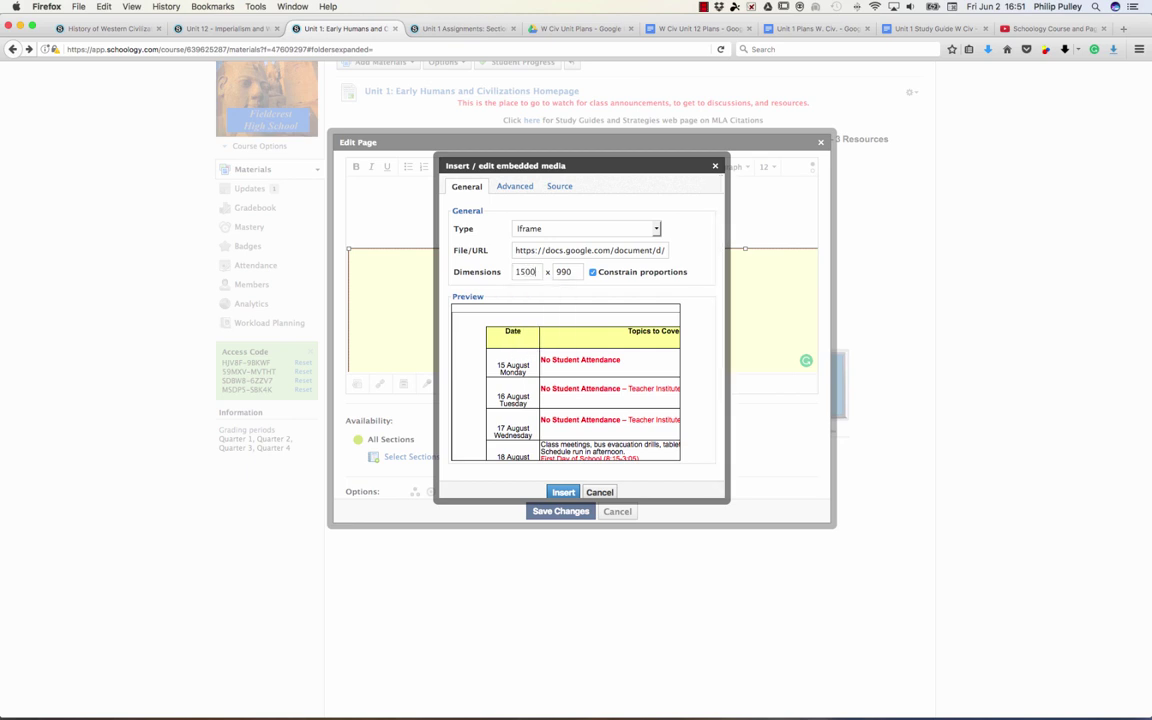
key("Return")
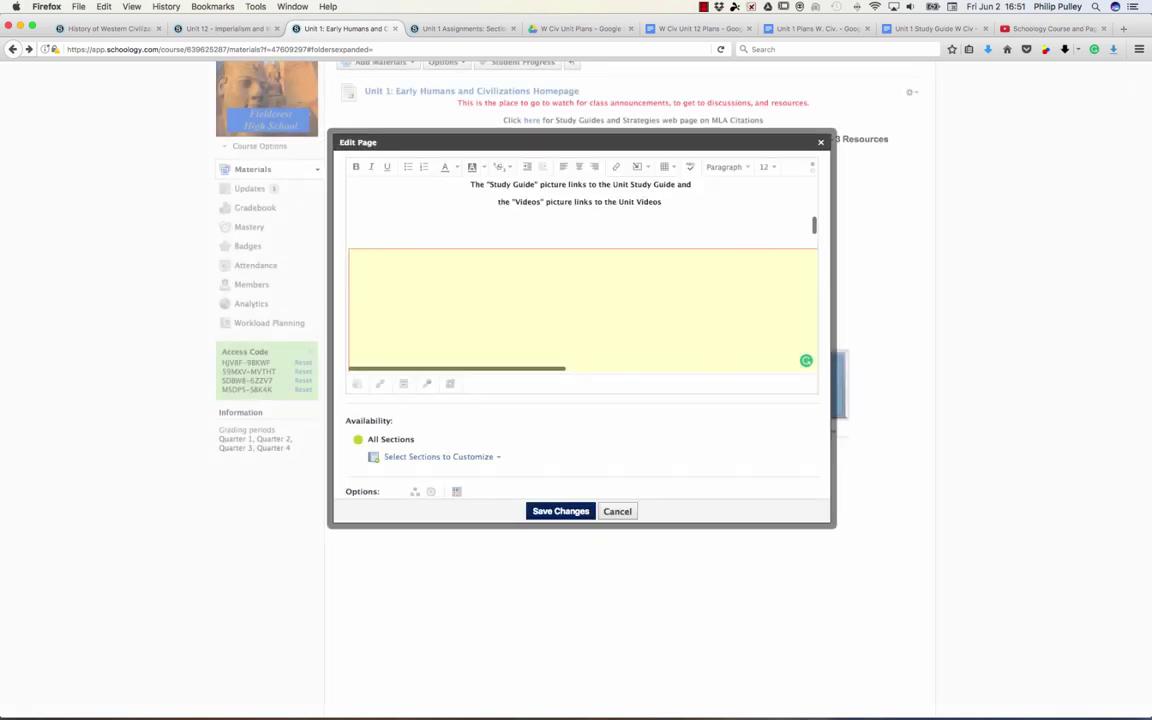
left_click(584, 511)
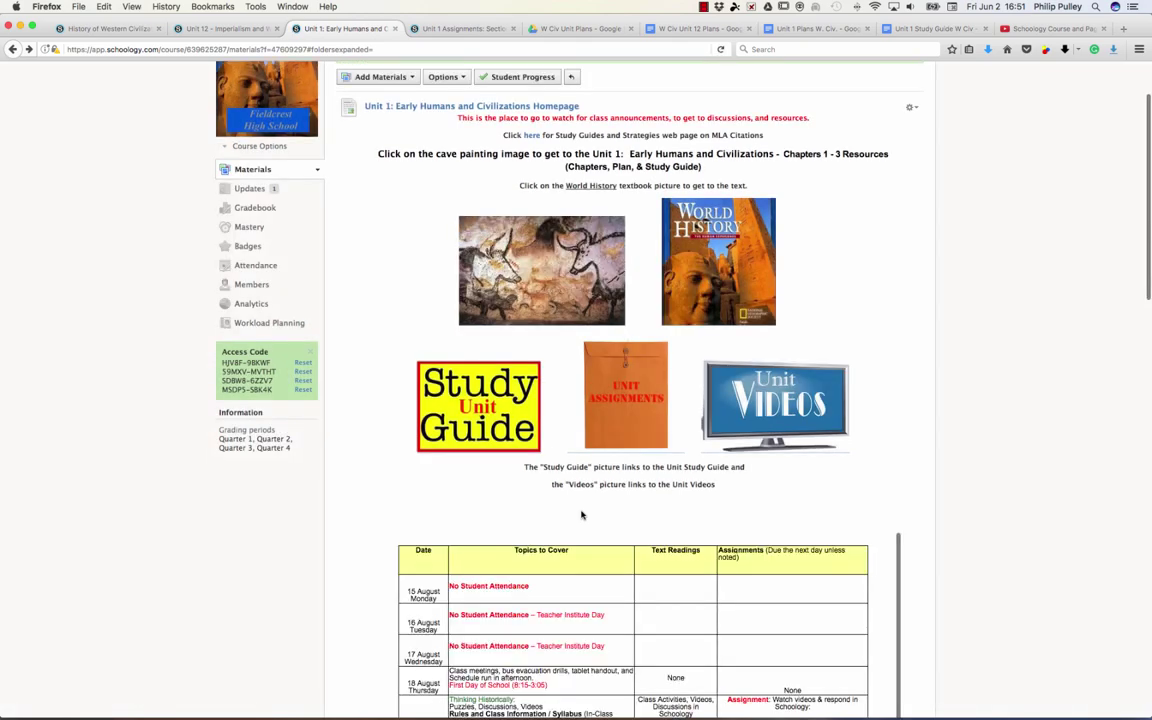
- Scroll through the resized Unit 1 calendar, then bring up the Unit 12 page
scroll(581, 515, "down", 5)
scroll(581, 515, "down", 10)
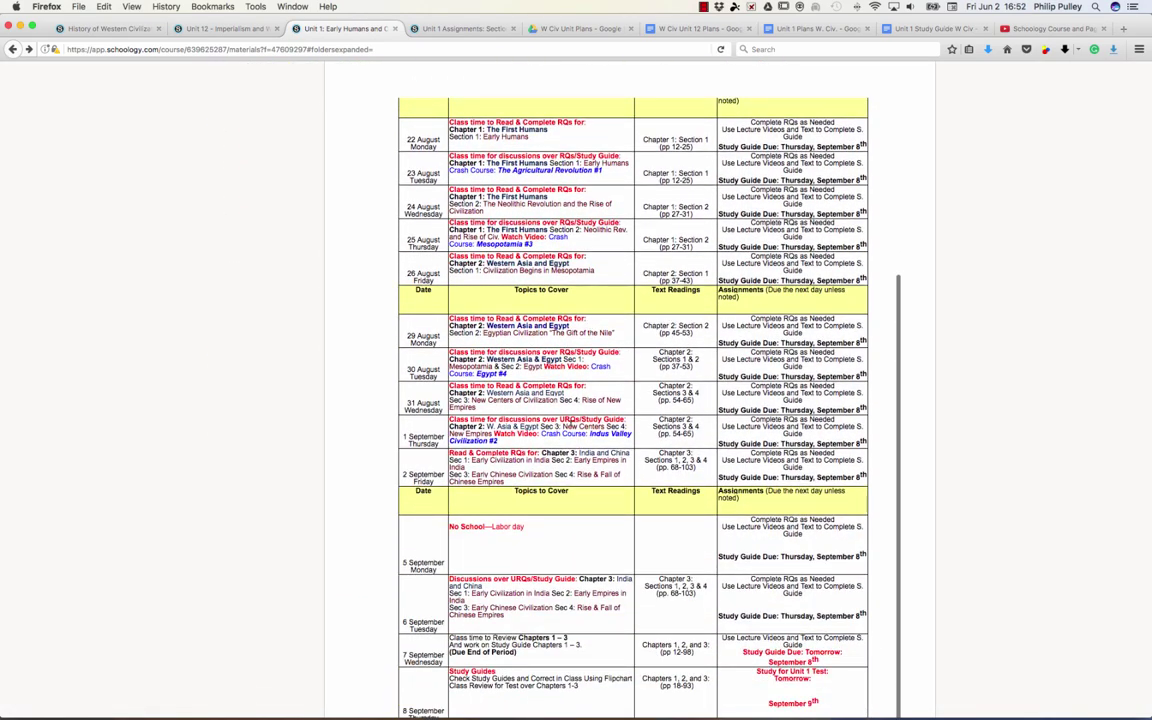
scroll(568, 427, "up", 3)
scroll(585, 255, "up", 2)
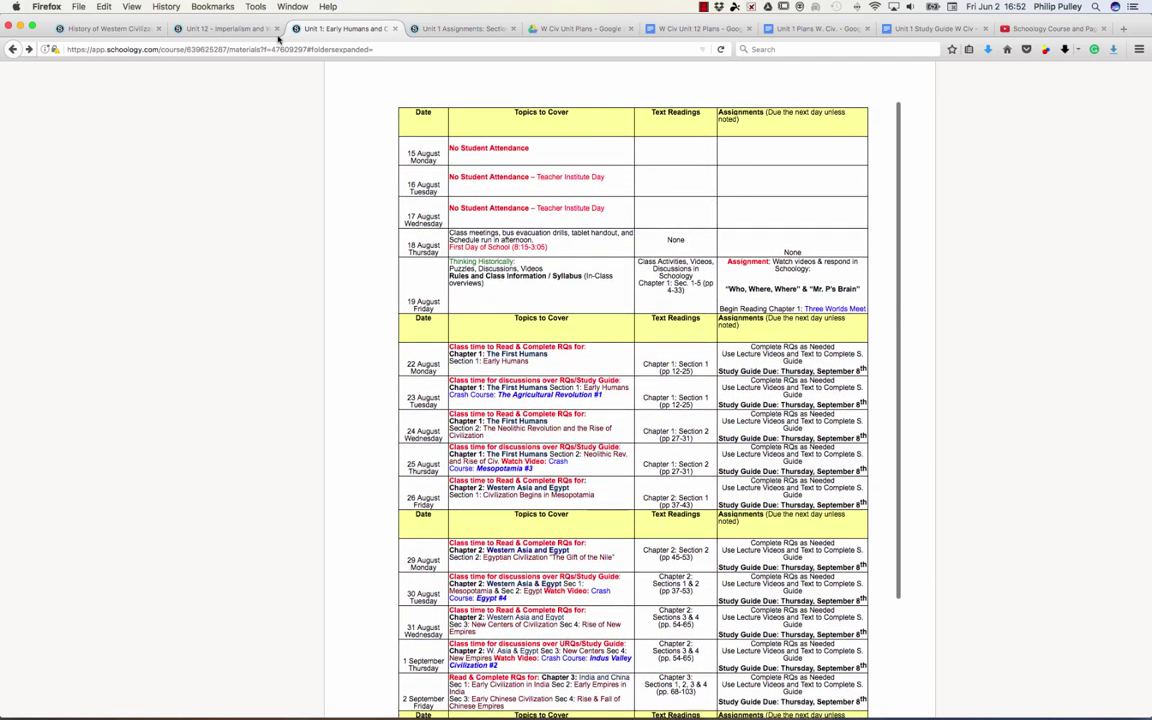
left_click(218, 29)
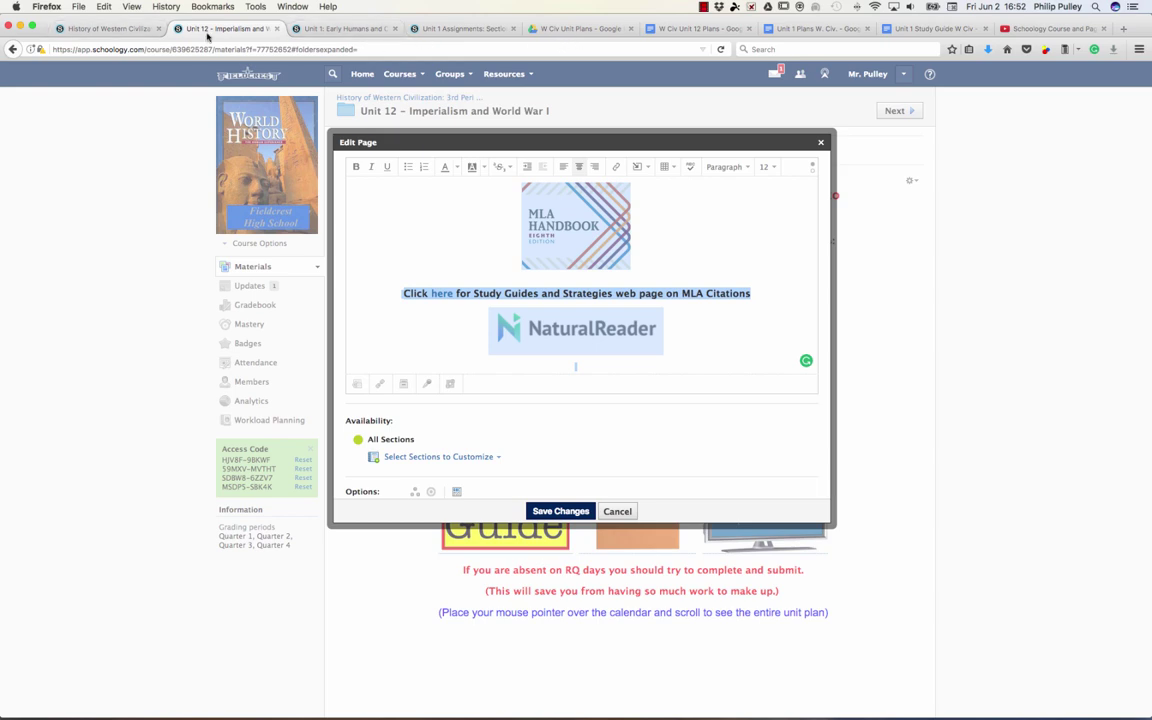
- Cancel the Unit 12 edit and open the Units 13 and 14 folder to view its calendar
left_click(617, 511)
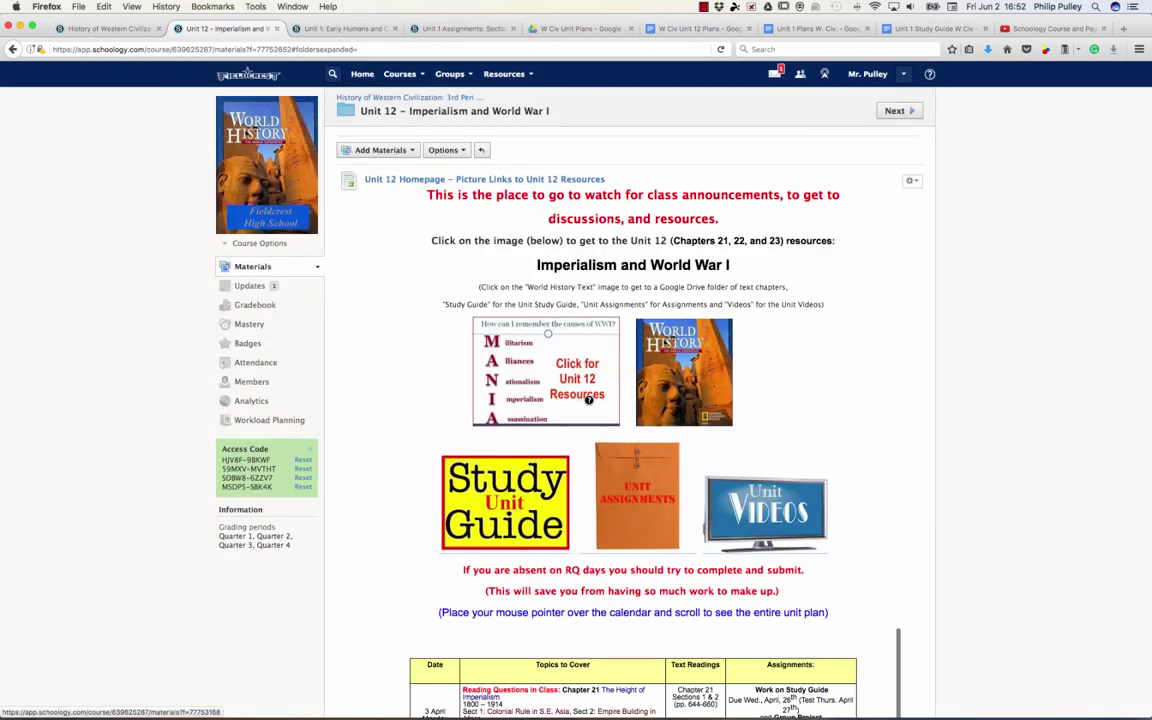
left_click(403, 99)
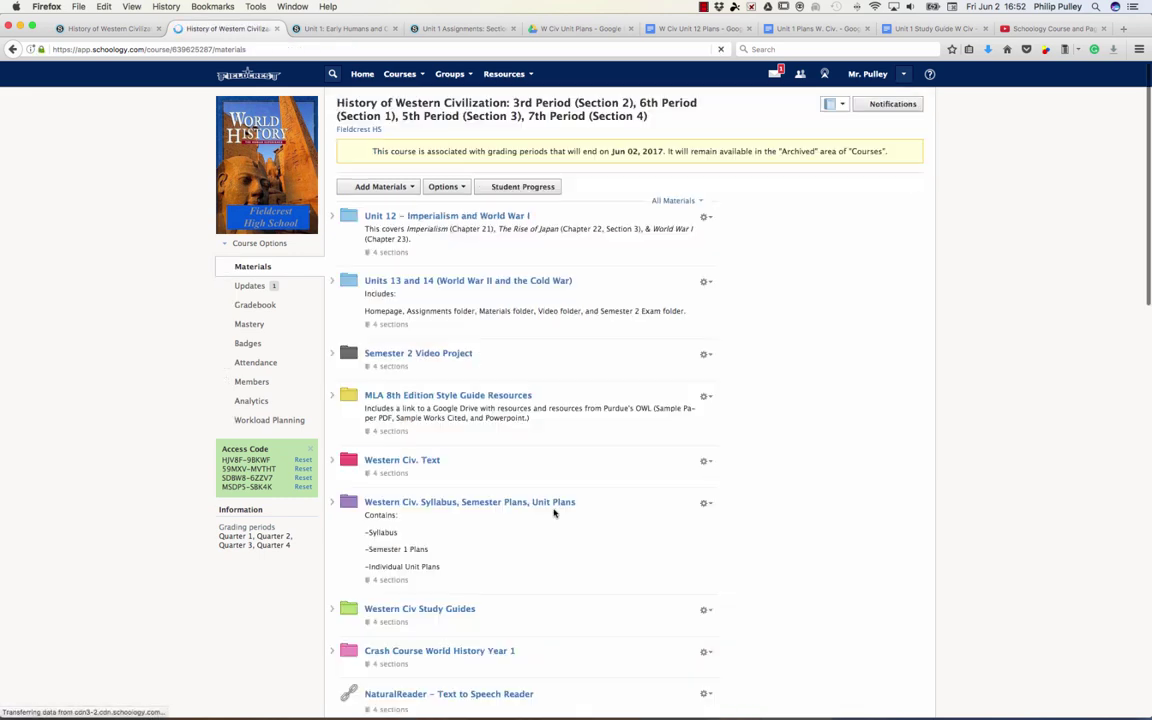
left_click(447, 283)
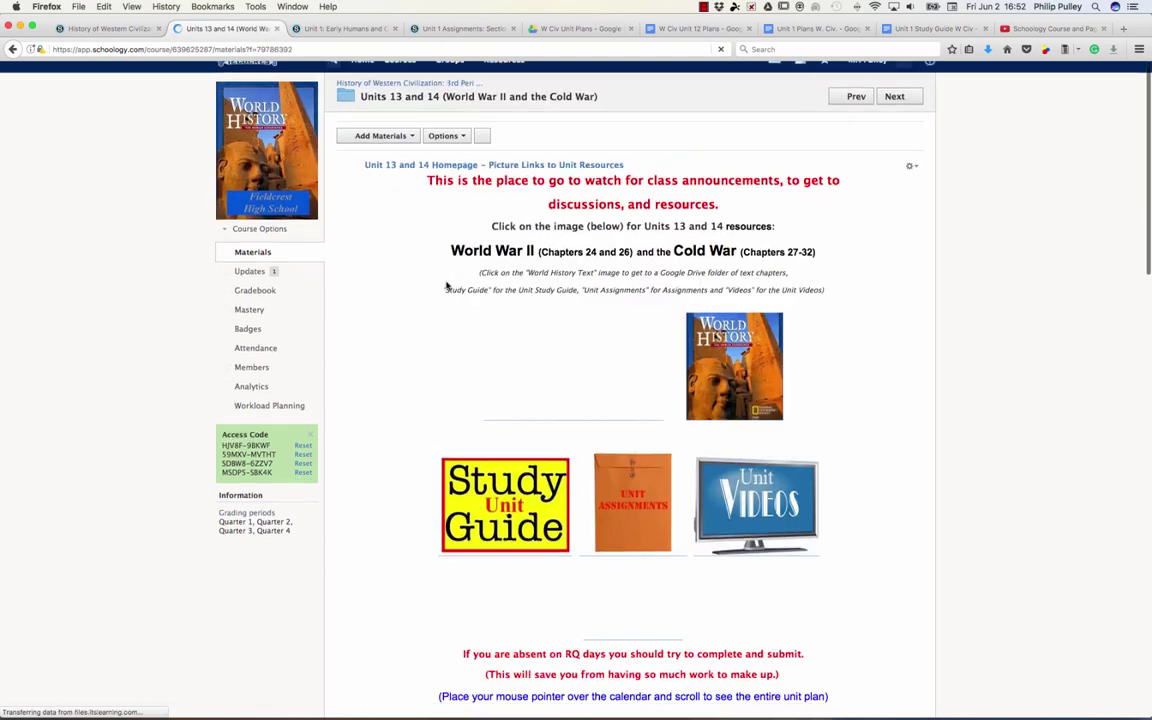
scroll(447, 286, "down", 5)
scroll(556, 573, "down", 3)
scroll(557, 578, "up", 2)
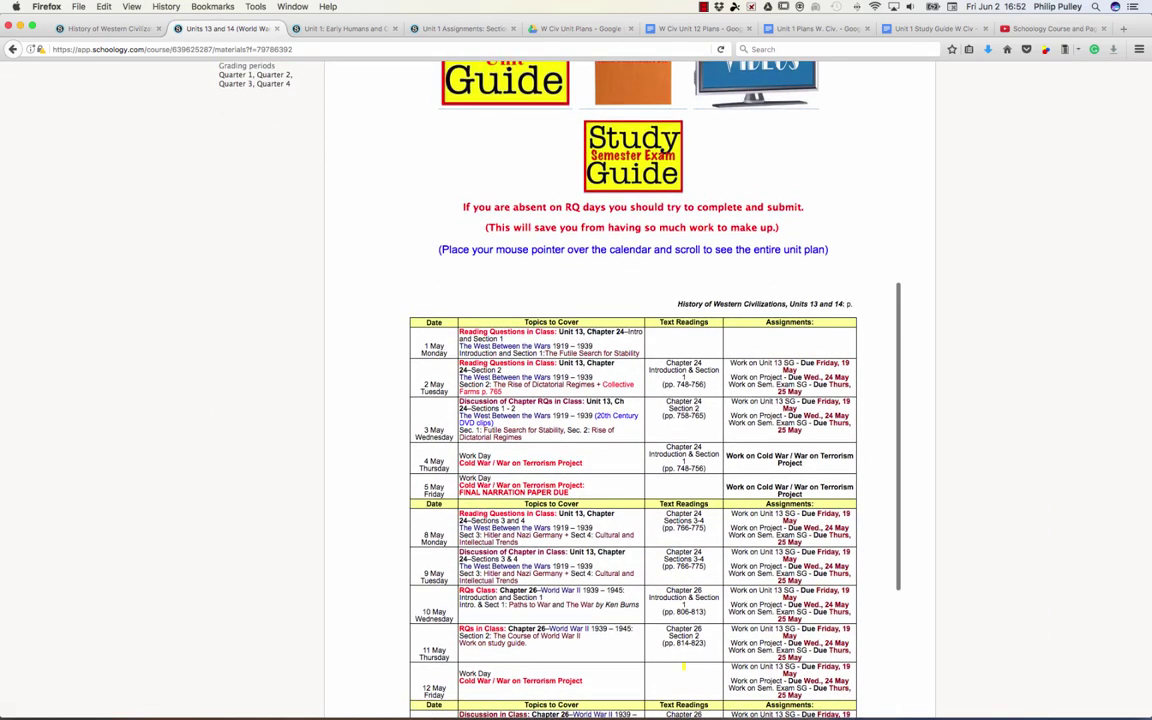
right_click(515, 337)
key("Escape")
scroll(911, 194, "up", 5)
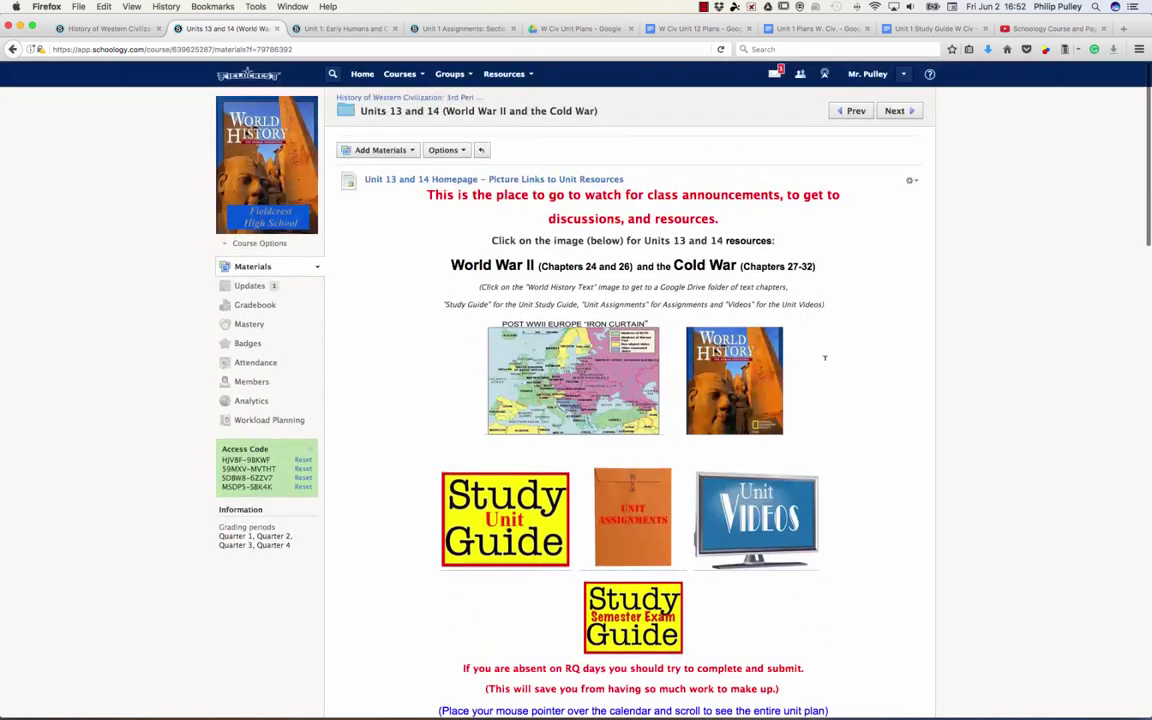
- Check the Units 13 and 14 embed size (1233 × 925) in its media settings, then cancel
left_click(910, 181)
left_click(876, 211)
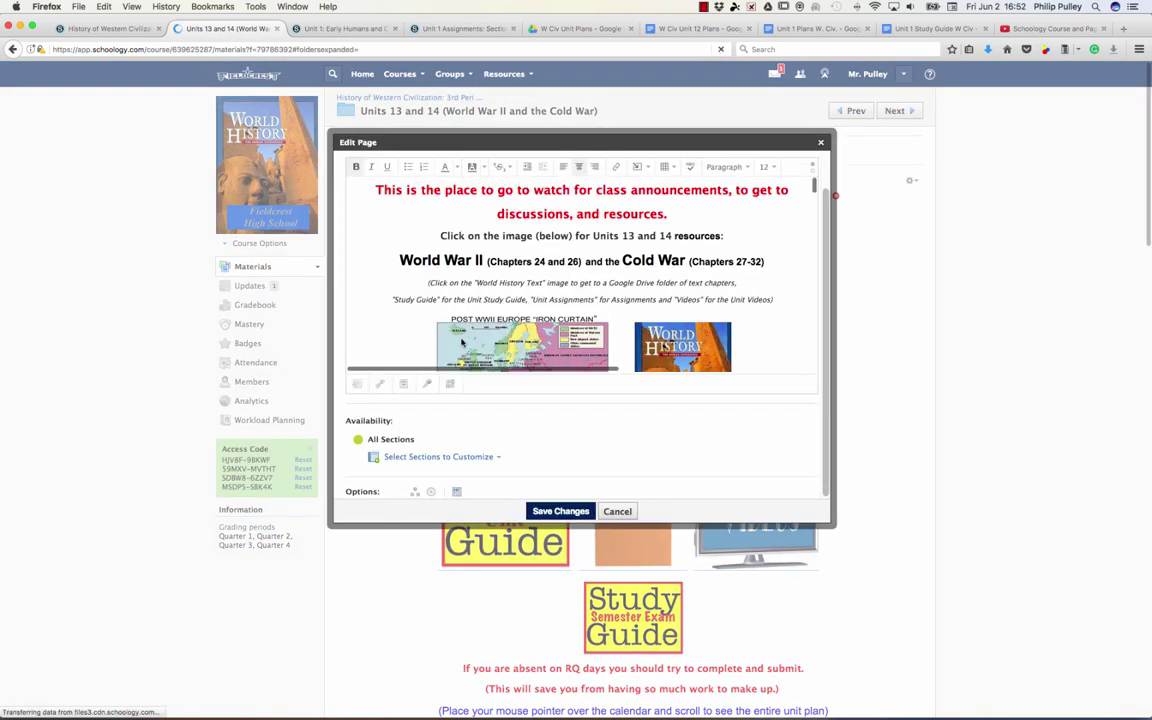
scroll(466, 338, "down", 3)
scroll(466, 338, "down", 5)
left_click(465, 336)
left_click(363, 311)
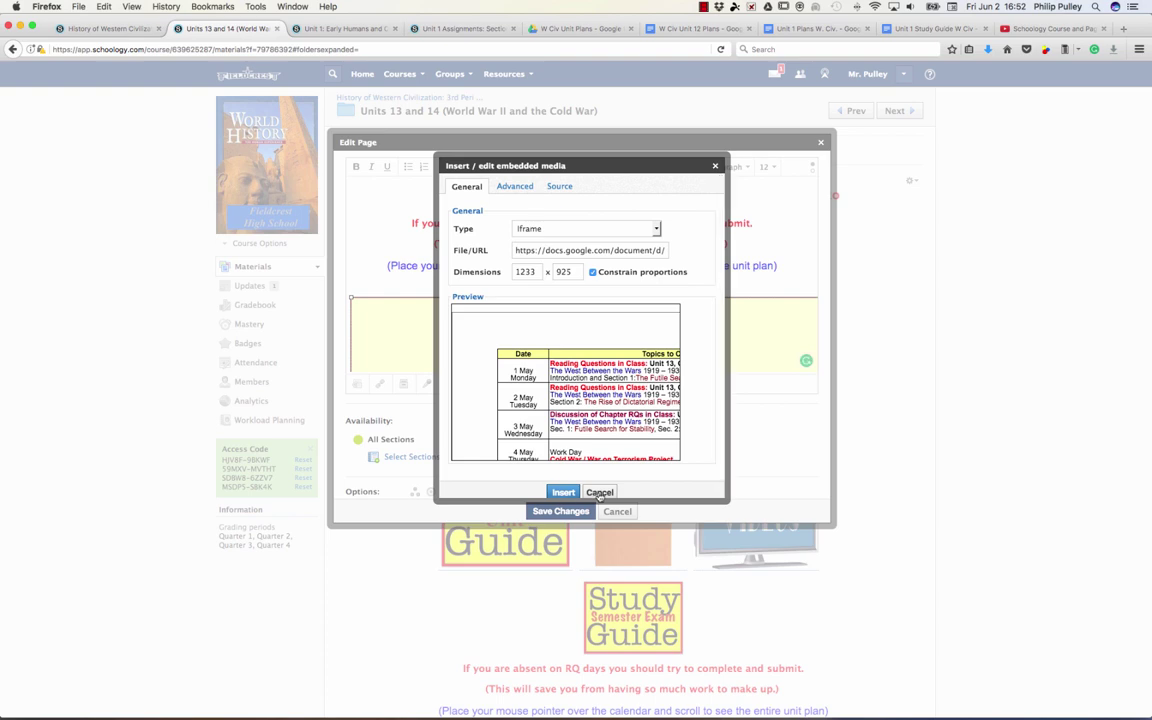
left_click(563, 493)
- Go back to the Unit 1 Early Humans page and open its homepage editor
left_click(478, 30)
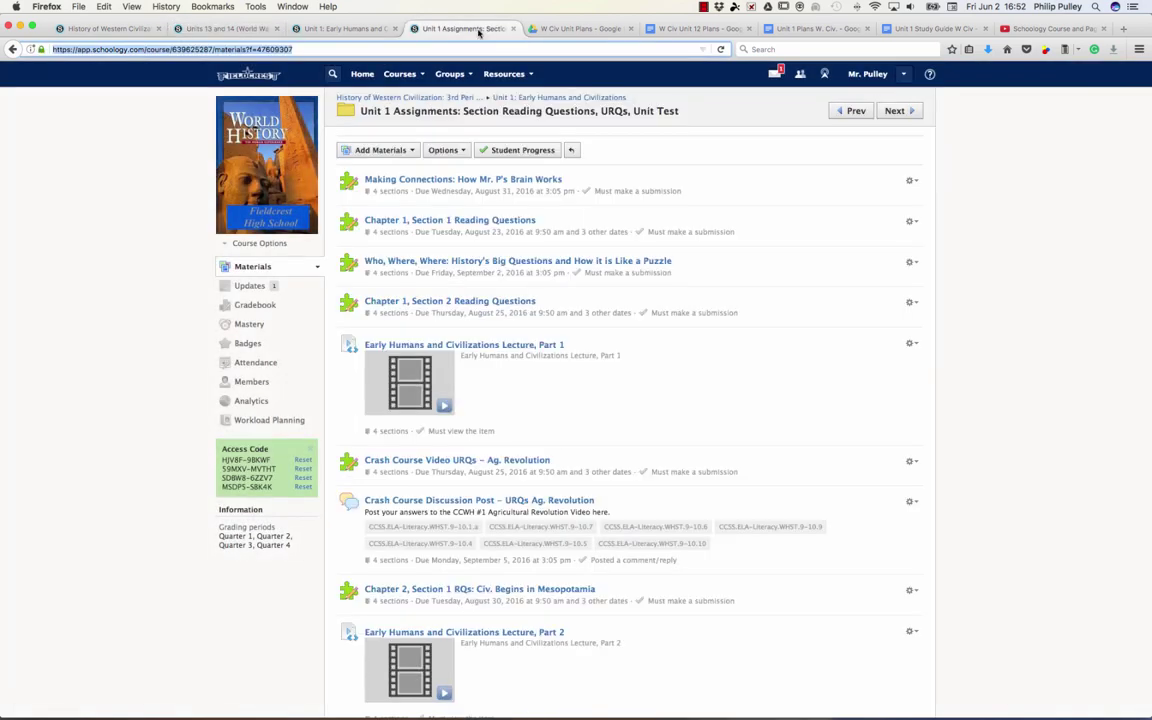
left_click(346, 29)
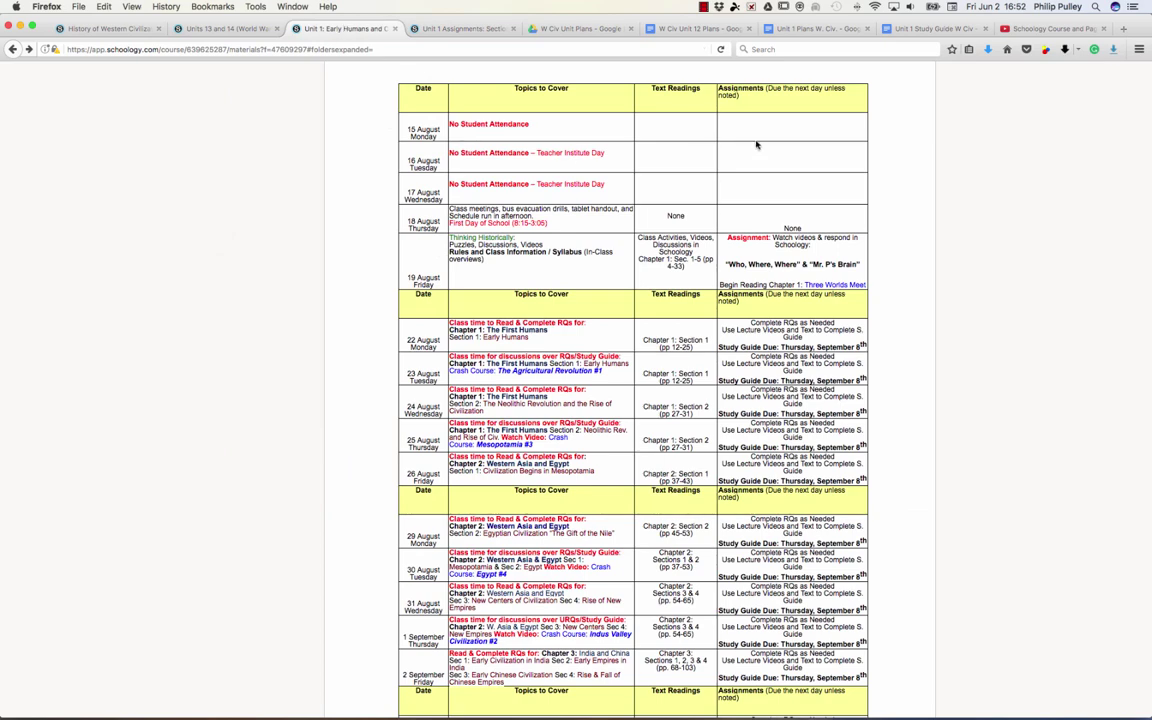
left_click(910, 180)
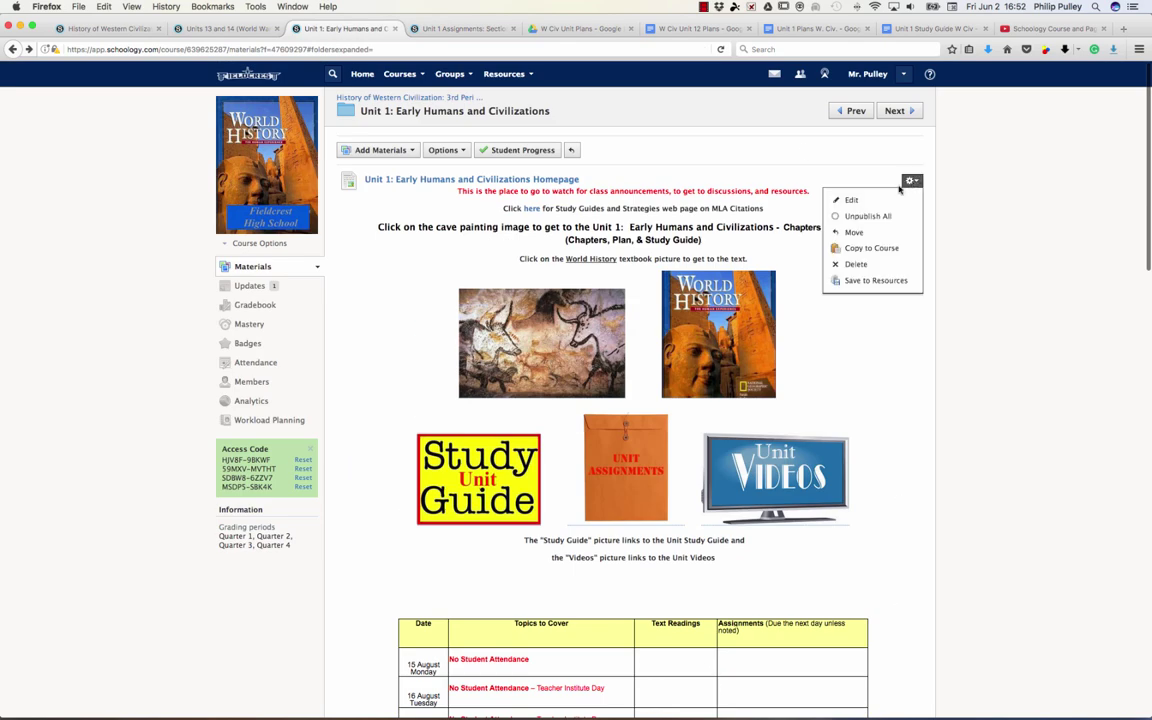
left_click(850, 199)
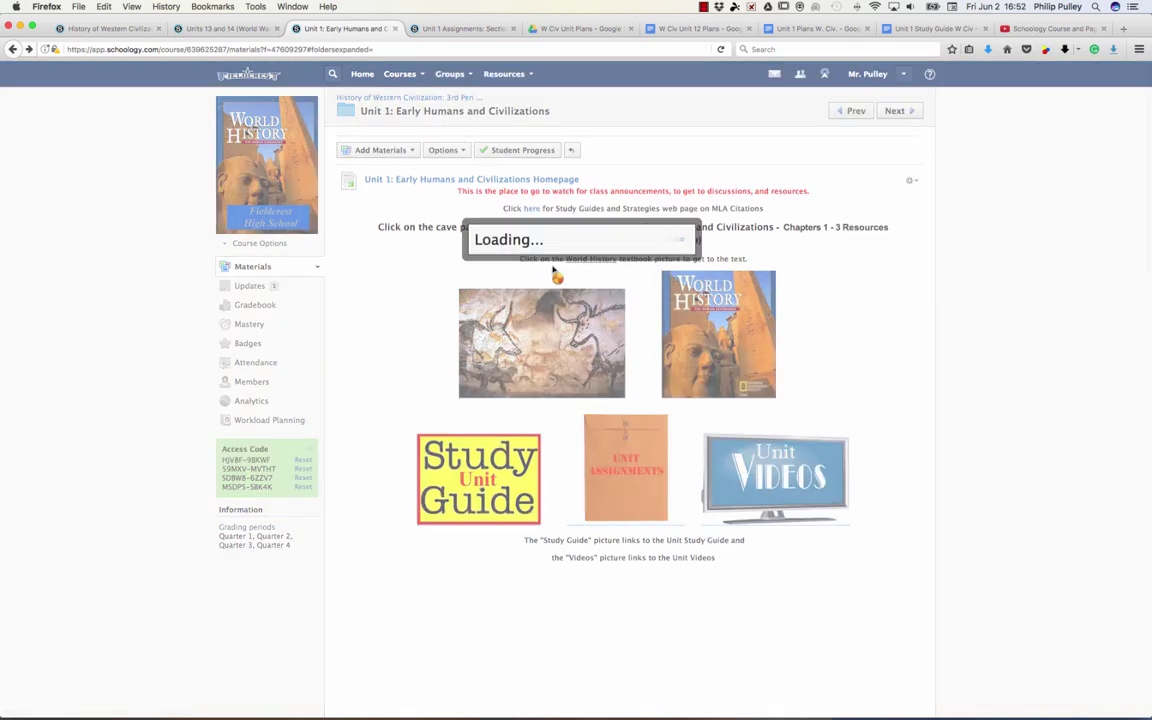
scroll(540, 290, "down", 5)
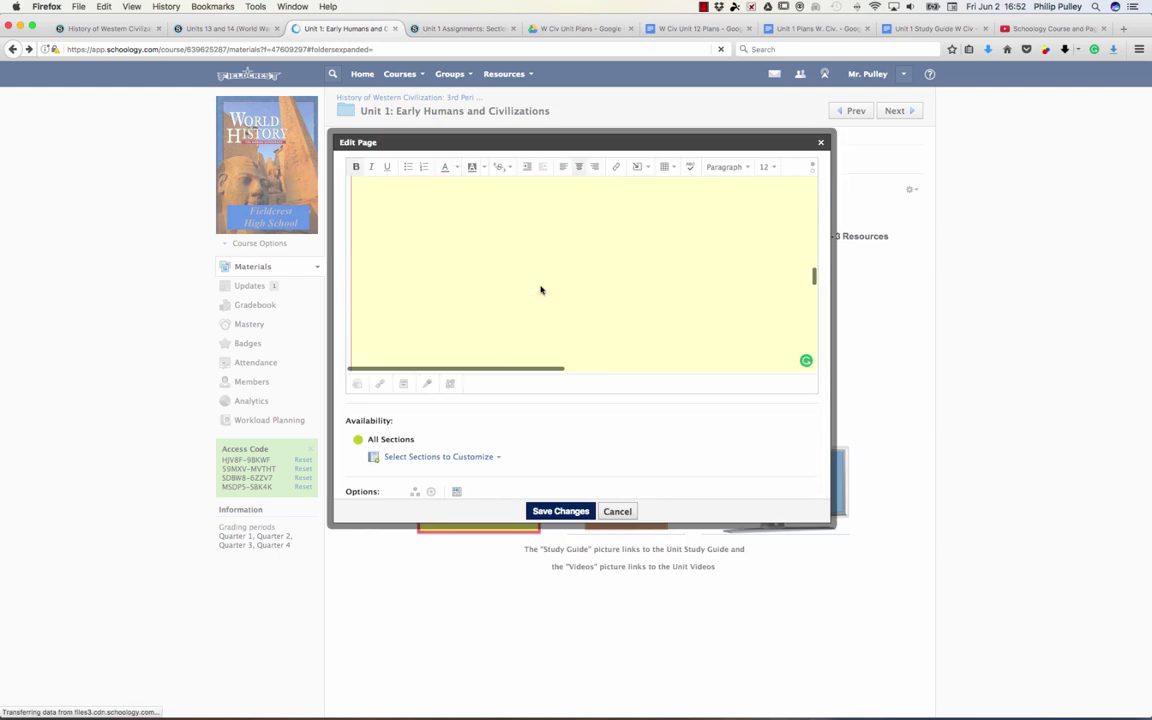
scroll(540, 290, "up", 3)
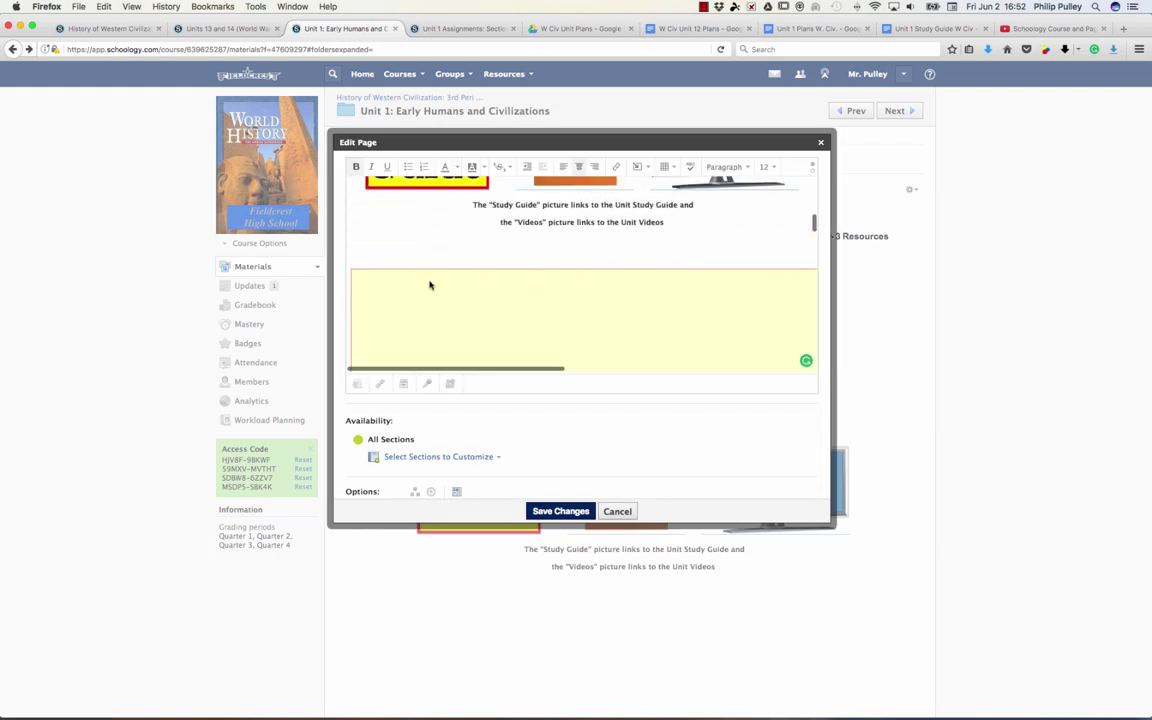
- Change the embedded calendar width from 1500 to 1233 and save the homepage
left_click(378, 288)
left_click(370, 284)
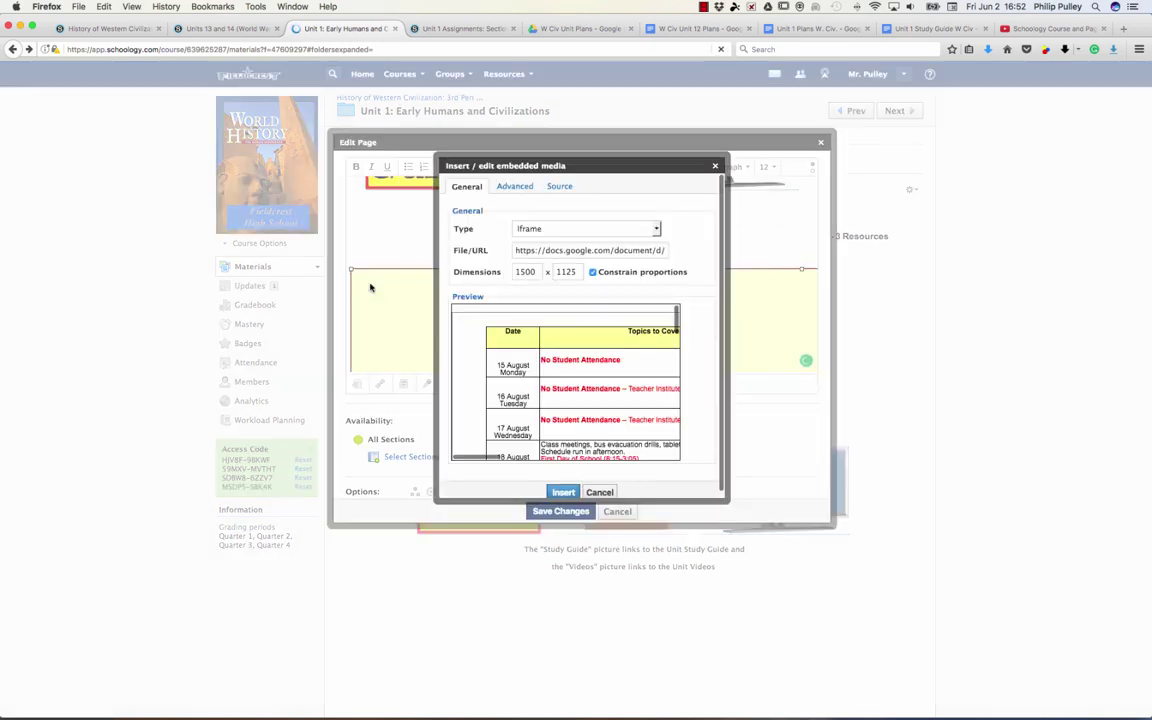
double_click(525, 271)
type("1")
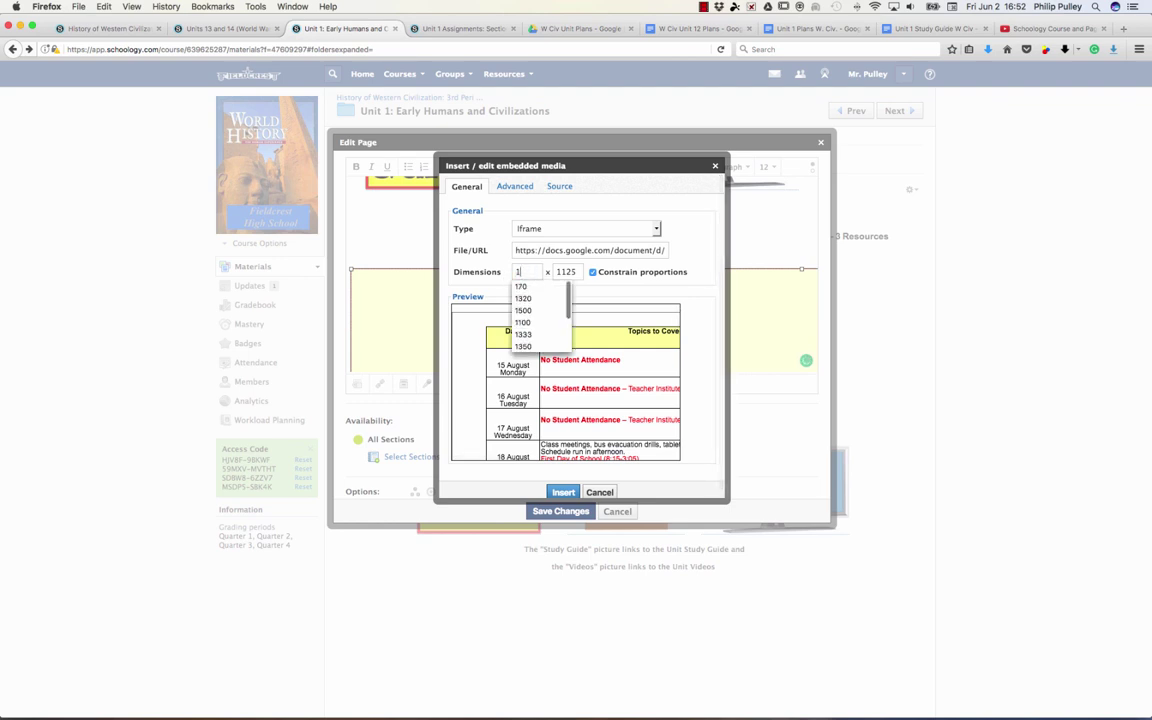
type("233")
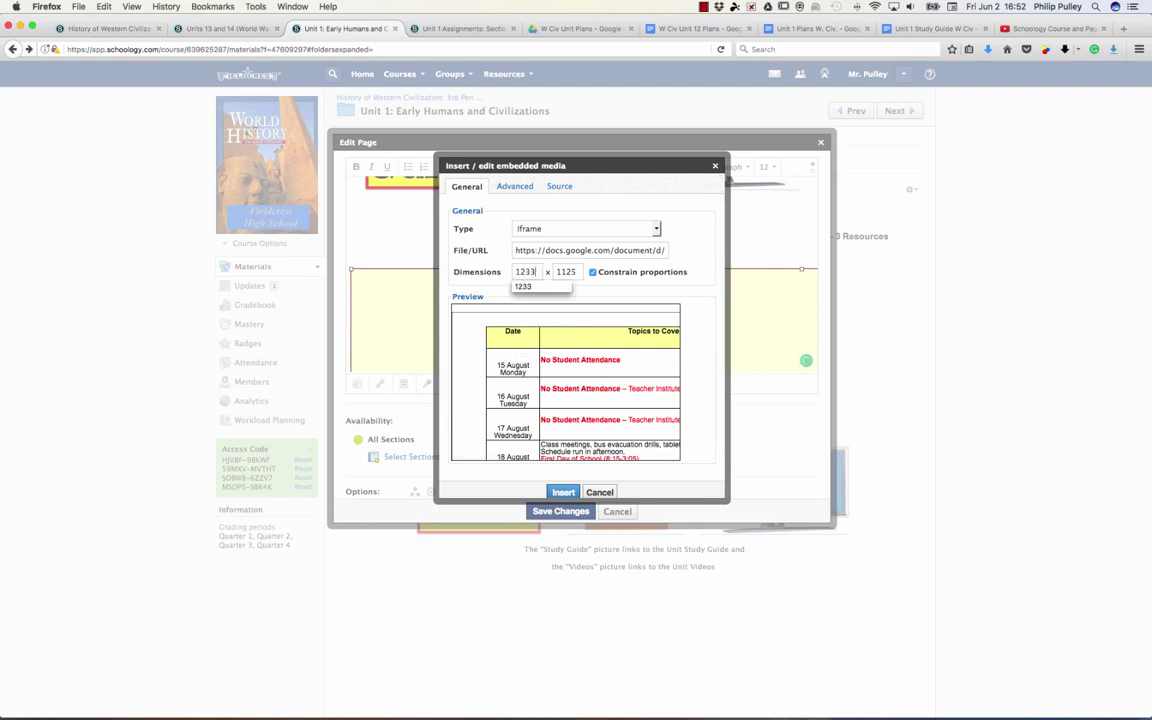
left_click(562, 492)
left_click(558, 511)
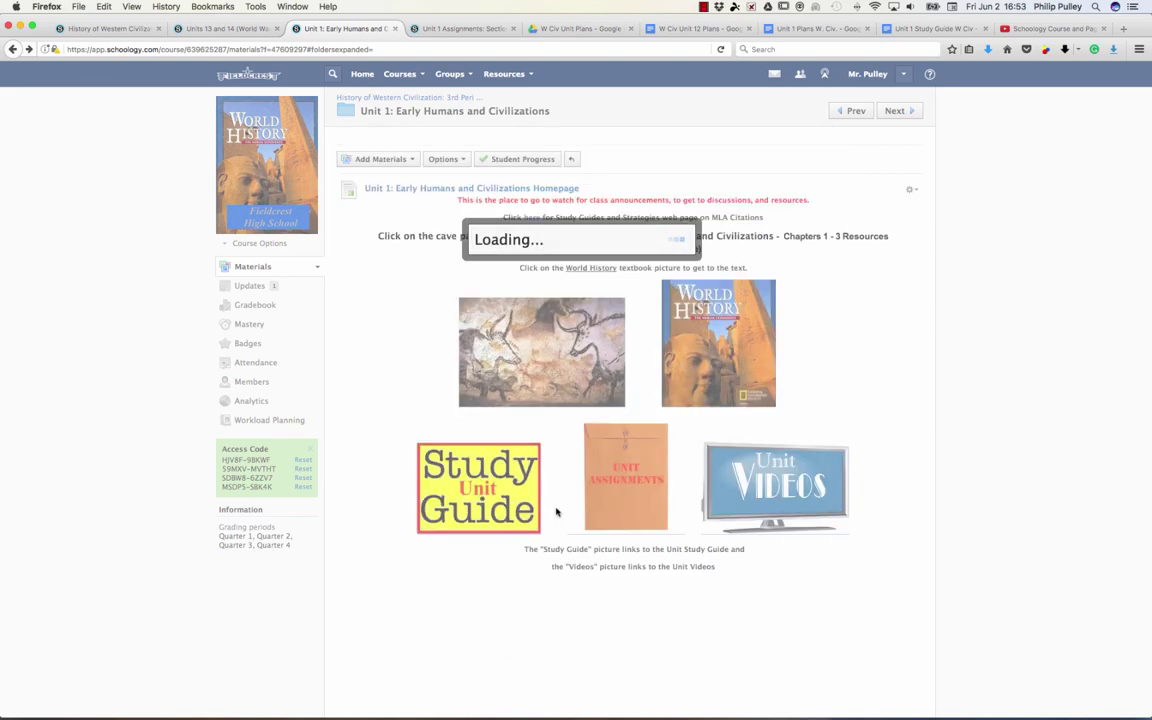
scroll(557, 511, "down", 5)
scroll(557, 511, "down", 3)
scroll(557, 509, "down", 8)
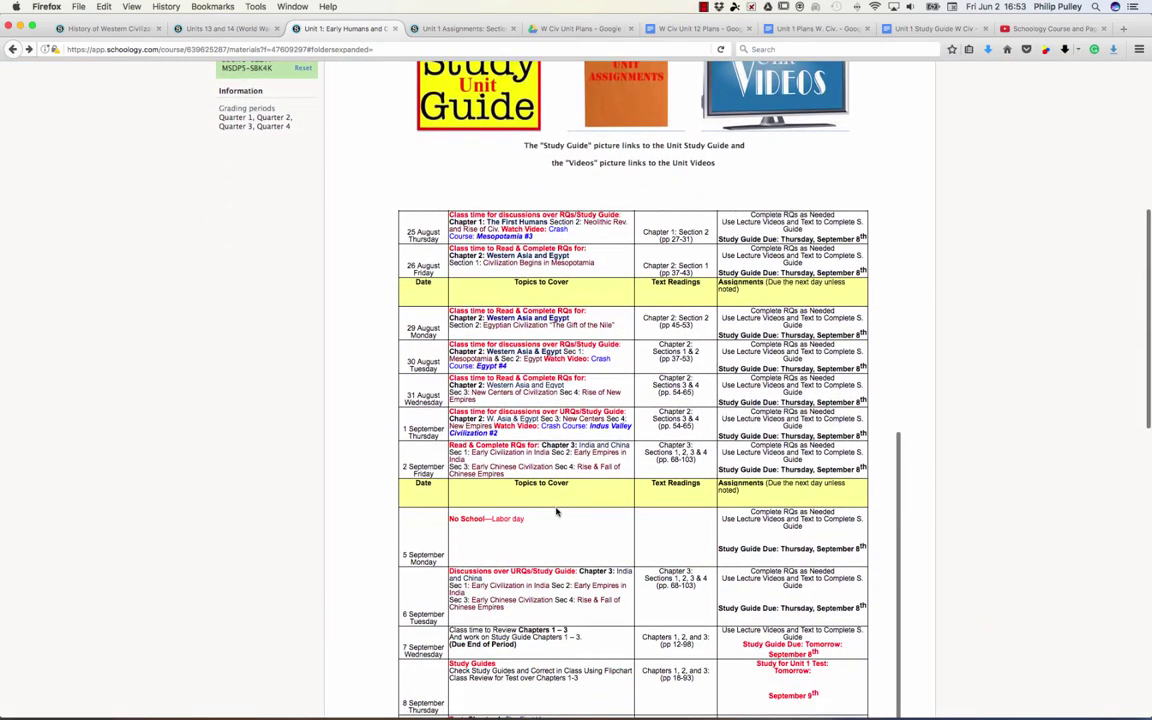
scroll(557, 511, "up", 12)
scroll(557, 511, "down", 1)
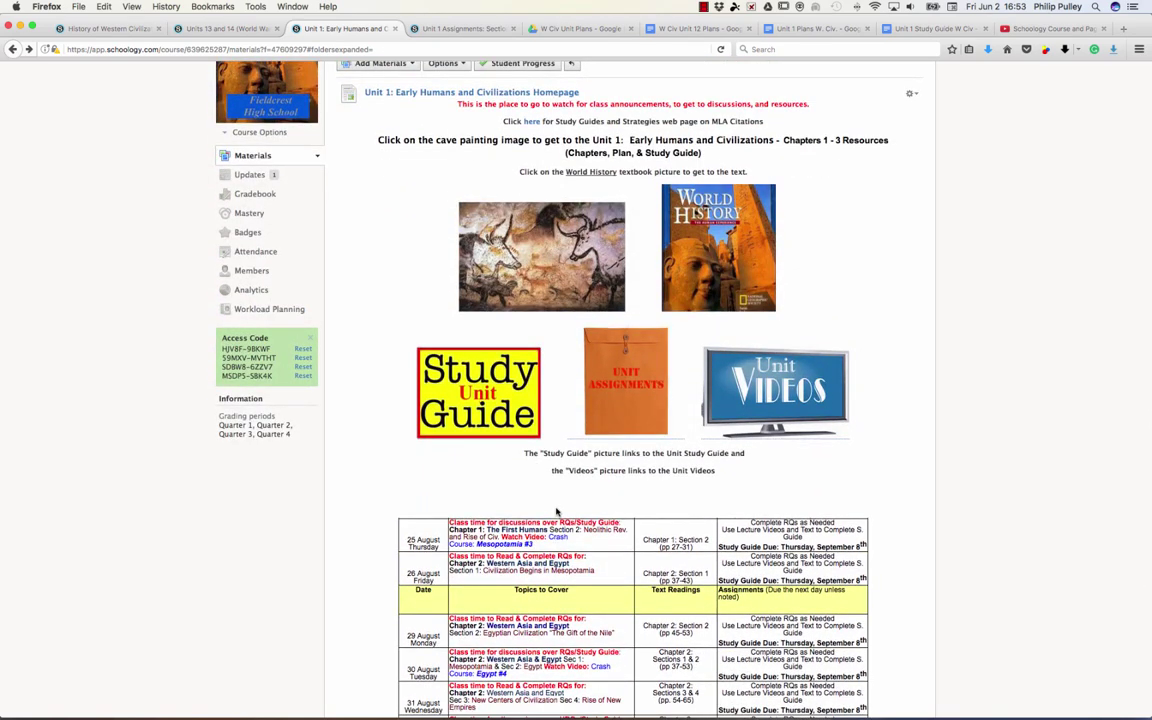
scroll(557, 512, "down", 1)
scroll(557, 515, "up", 5)
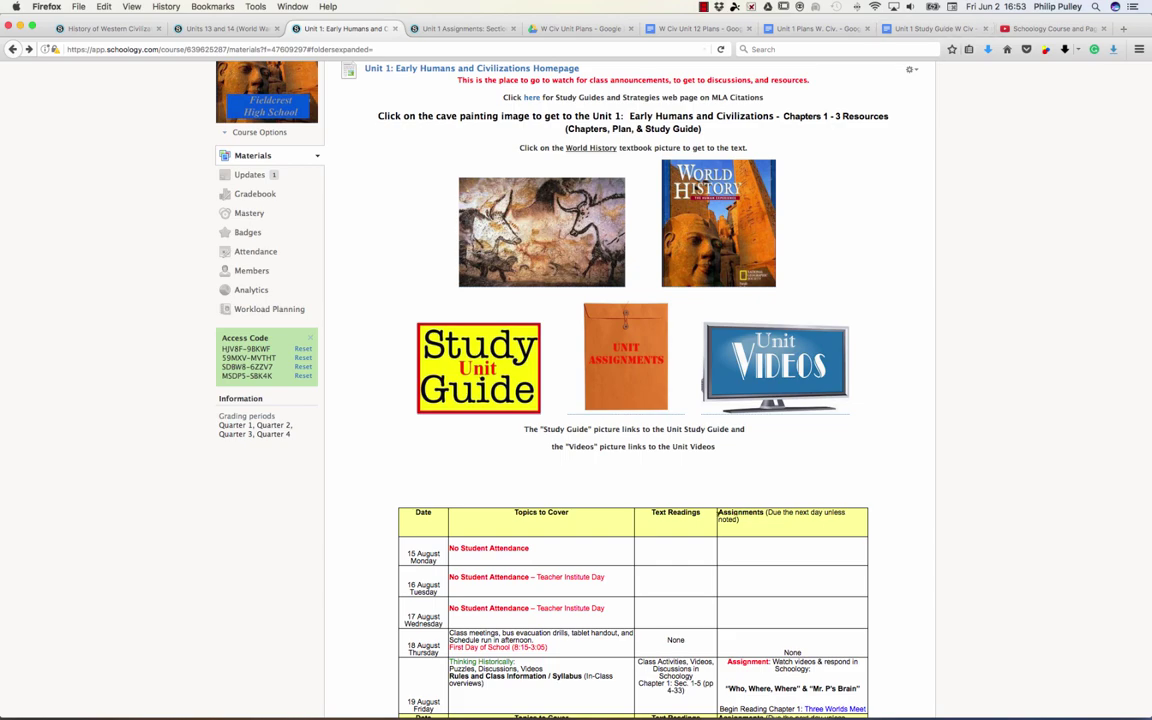
scroll(718, 519, "down", 10)
scroll(718, 519, "down", 4)
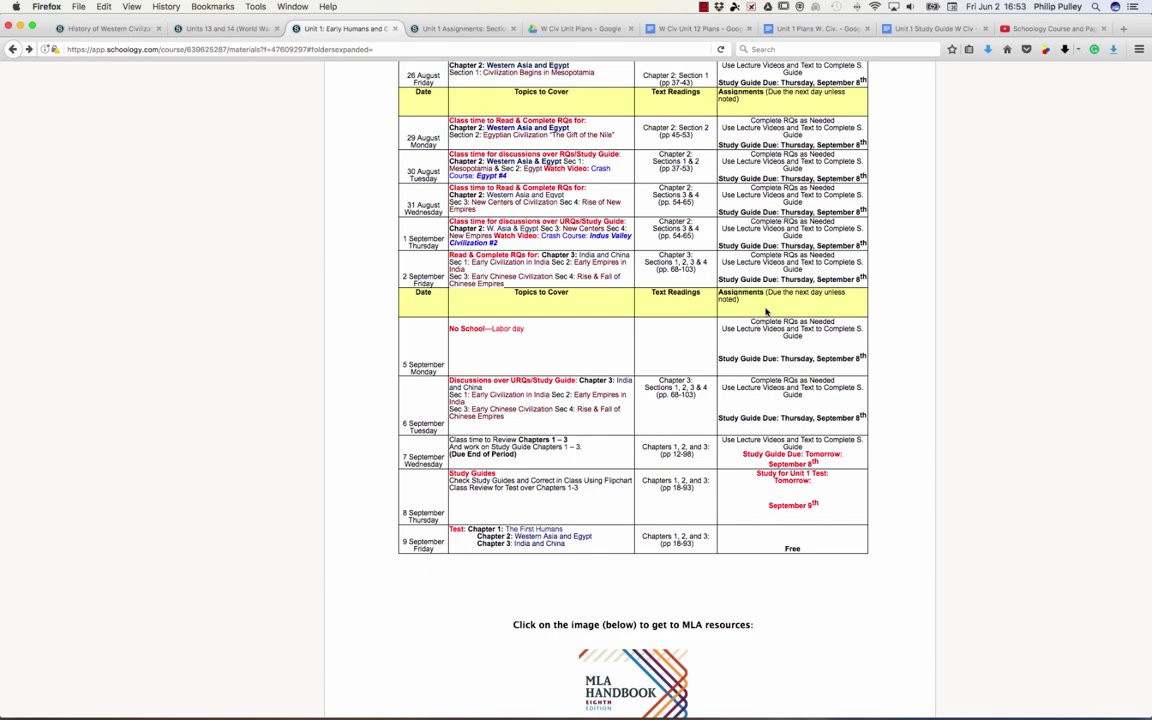
scroll(766, 313, "up", 15)
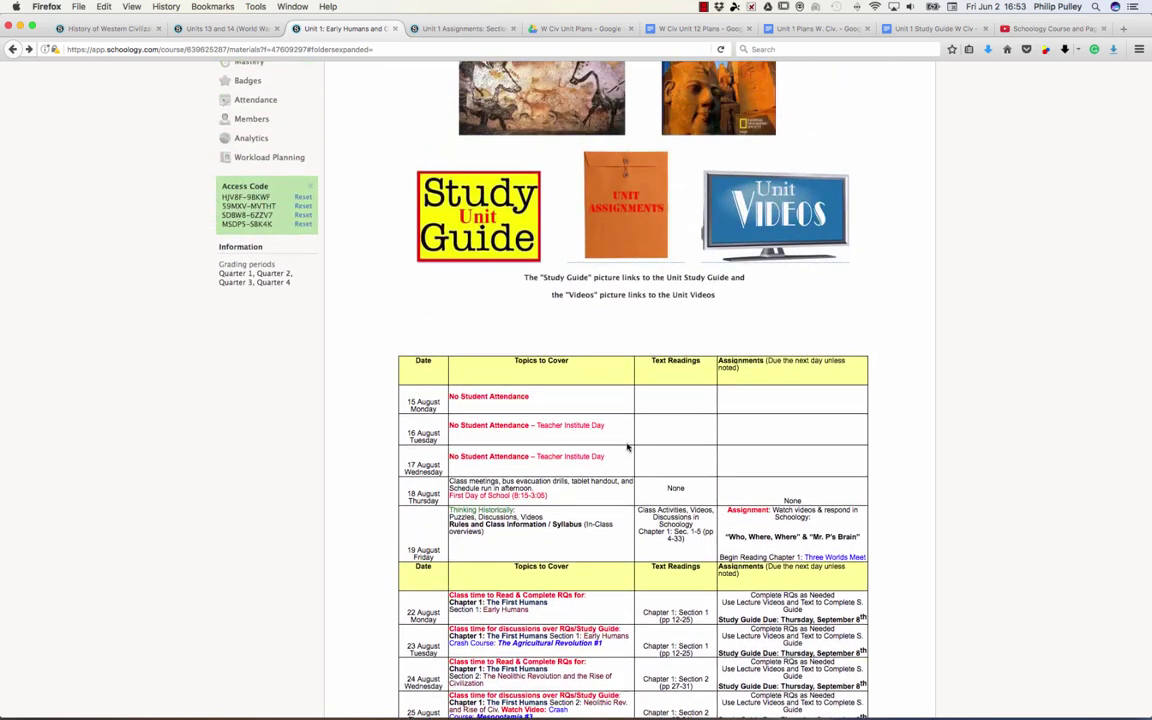
scroll(628, 447, "down", 5)
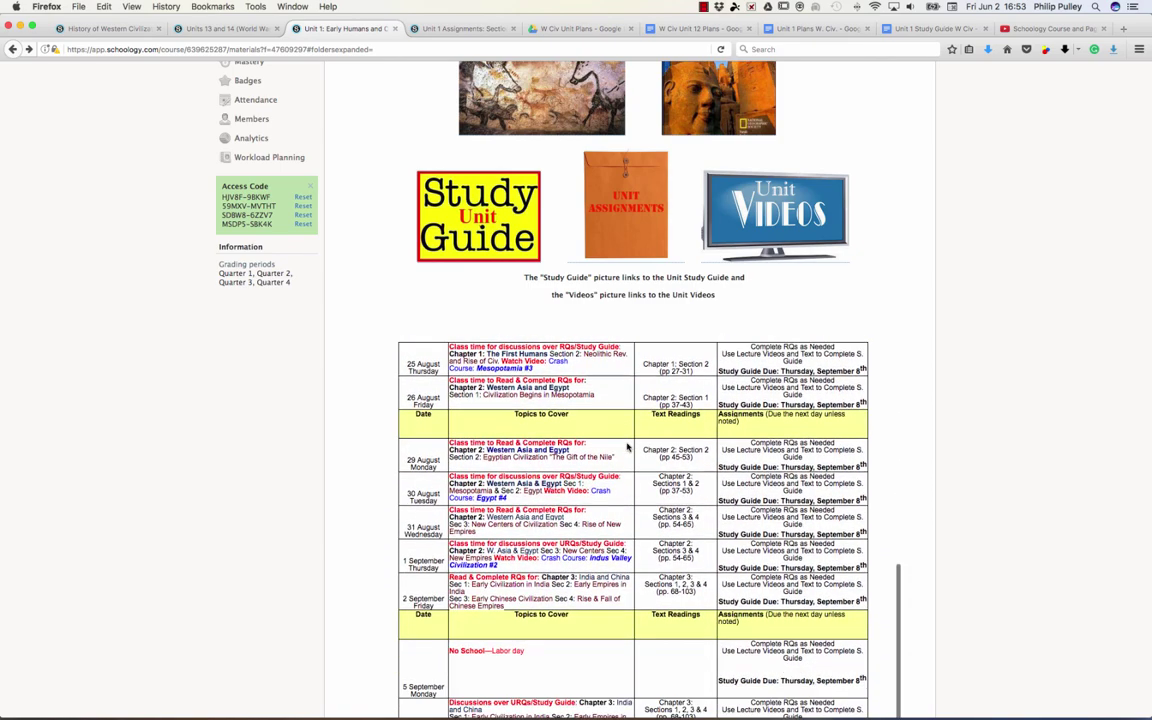
scroll(628, 447, "down", 5)
scroll(627, 420, "up", 20)
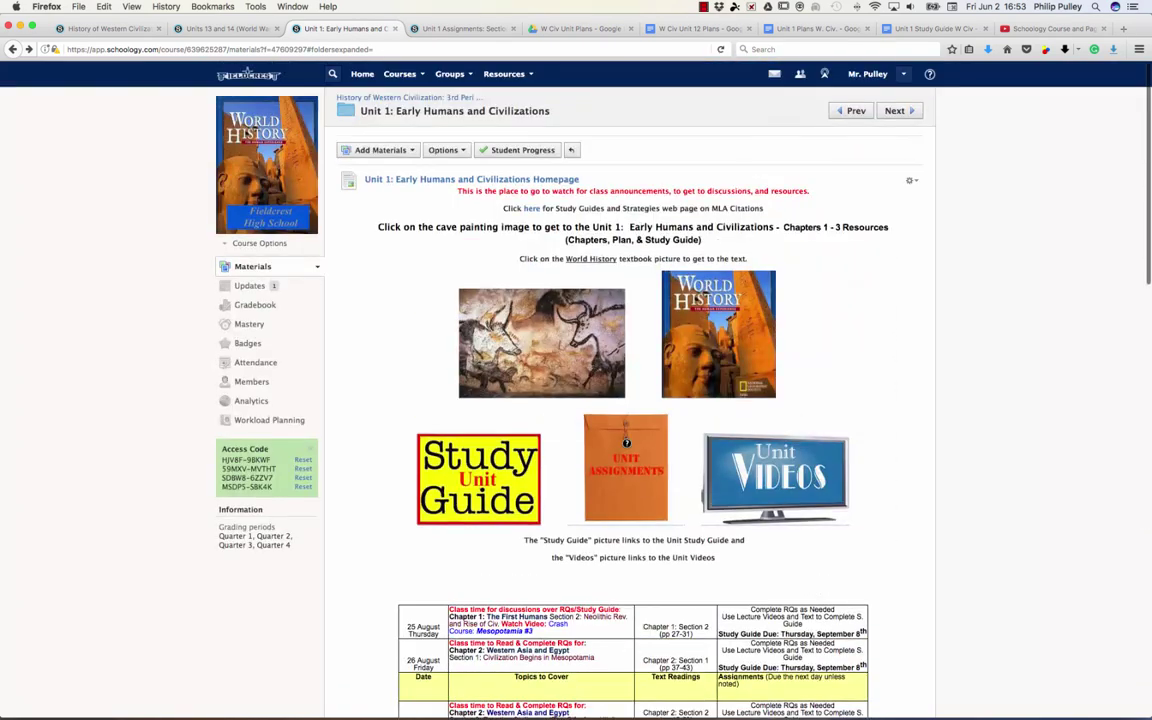